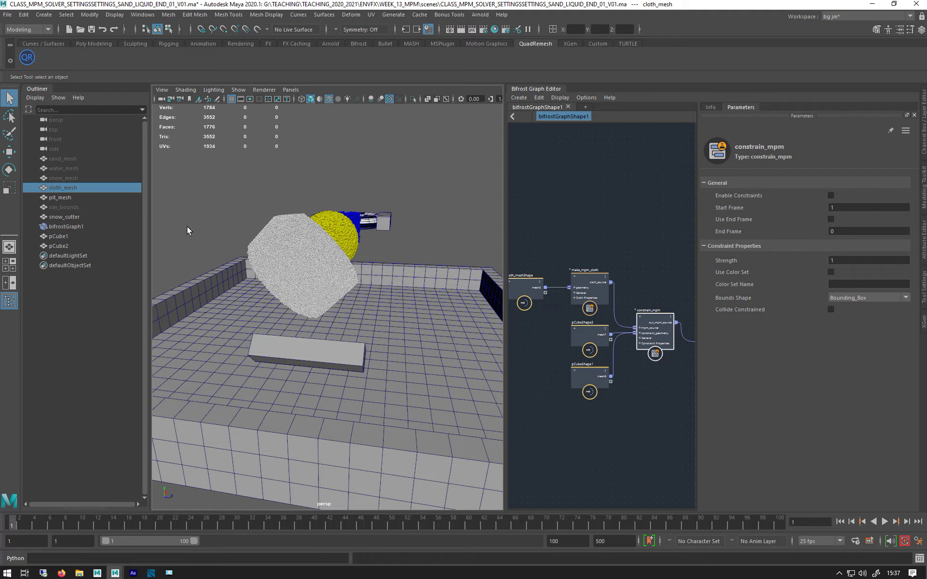
- Pause execution of the Bifrost graph and unhide the sim_bounds mesh
click(538, 98)
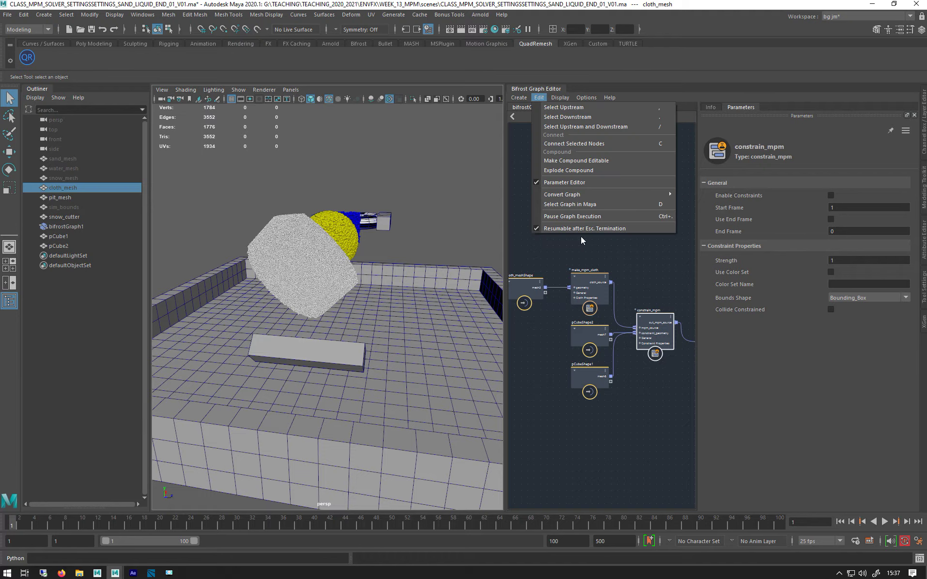
click(567, 216)
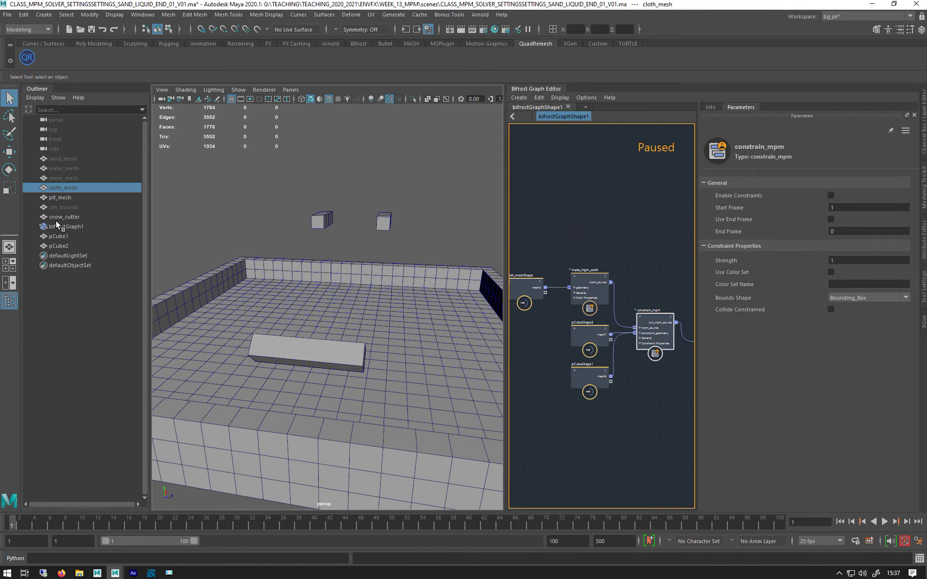
click(57, 208)
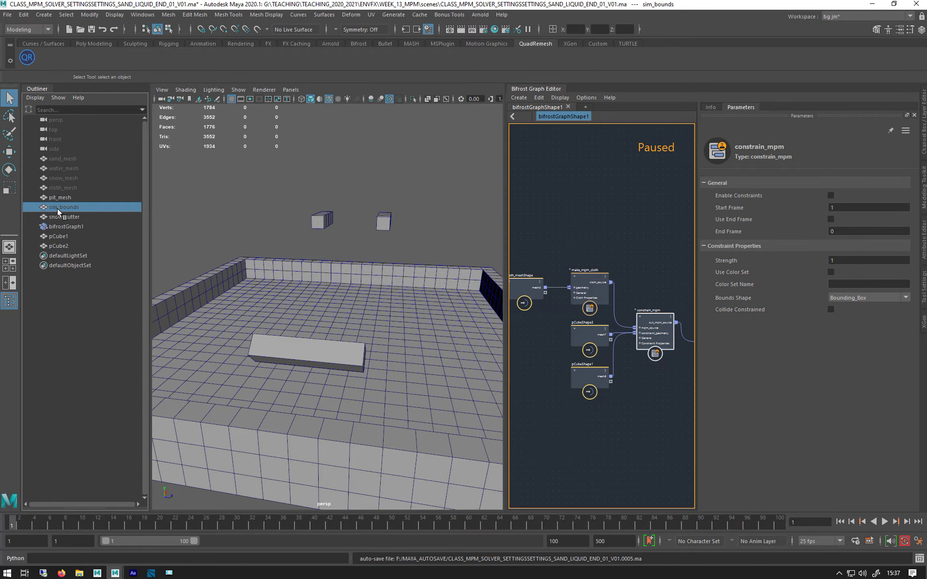
key(ctrl+n)
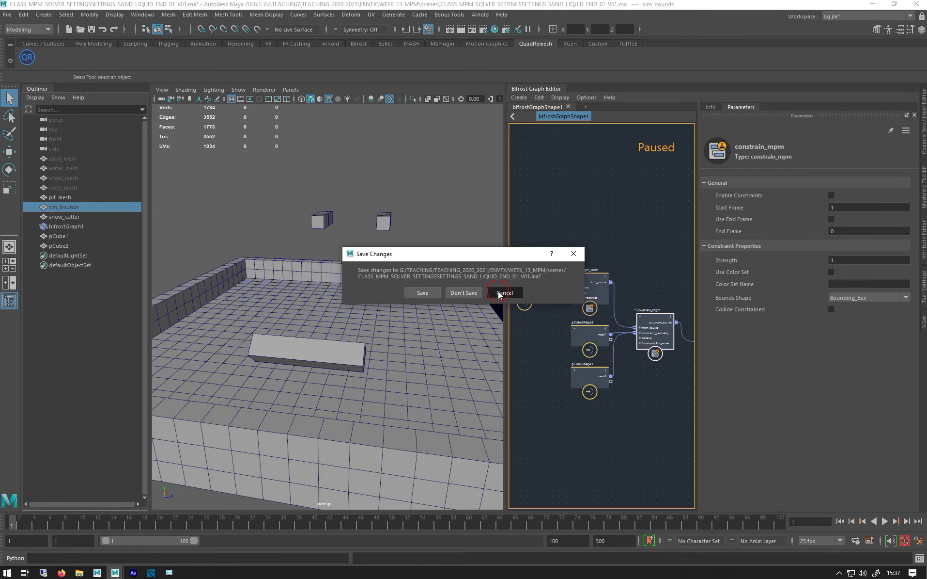
click(500, 293)
key(h)
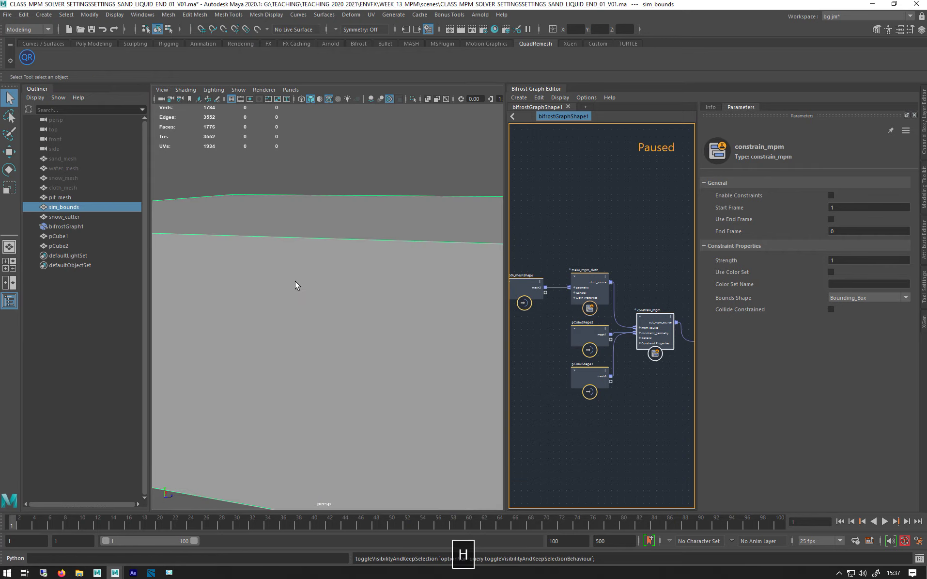
- Scale sim_bounds slightly taller along its vertical axis, and resume graph execution with the mesh hidden again
key(r)
drag(338, 232, 336, 214)
key(h)
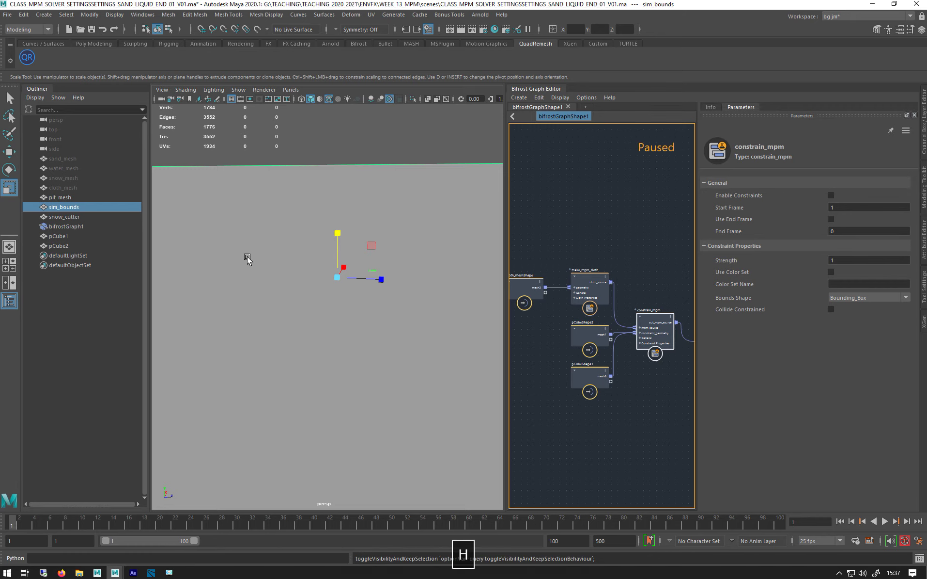
click(539, 97)
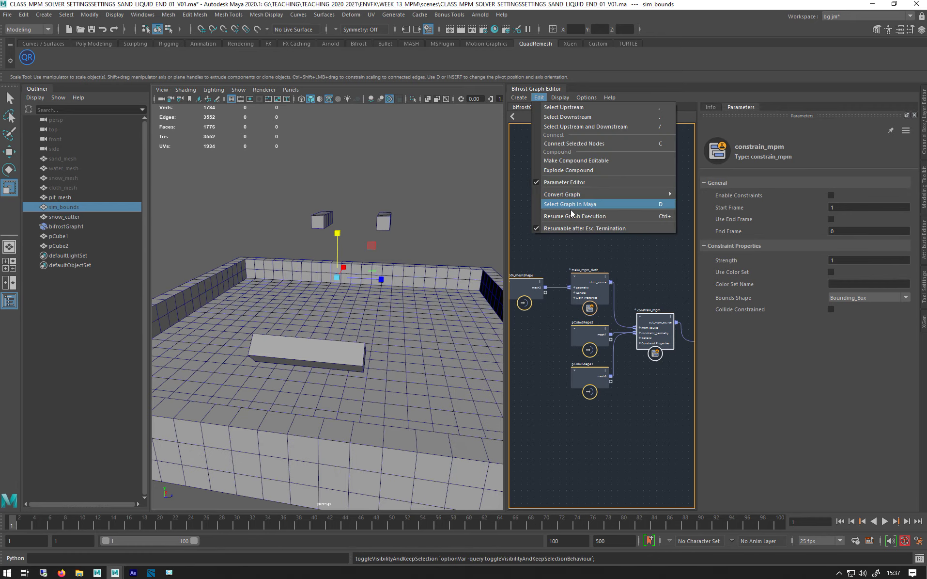
click(573, 216)
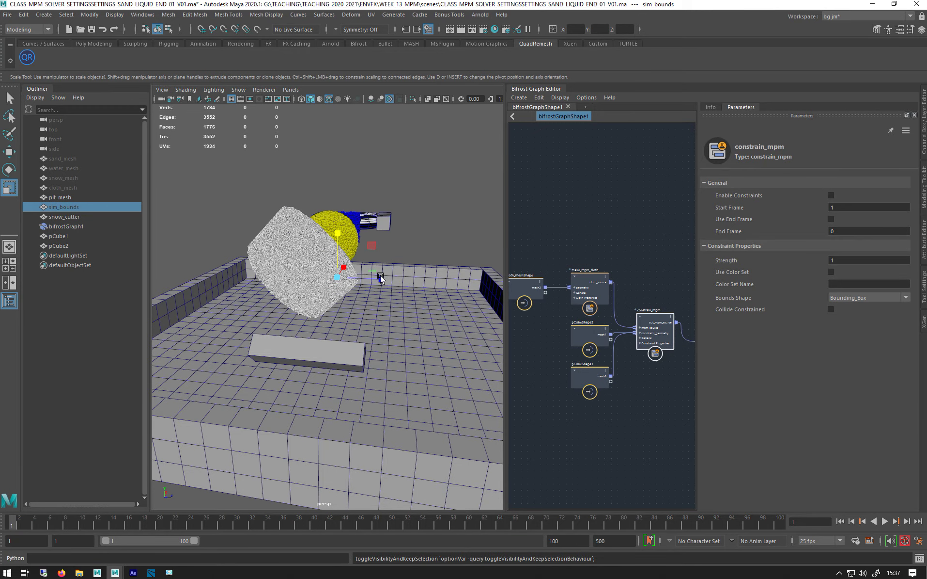
- Examine the particle sources and the cloth torus held between the two cubes, giving the graph editor more width
alt+drag(321, 339, 295, 306)
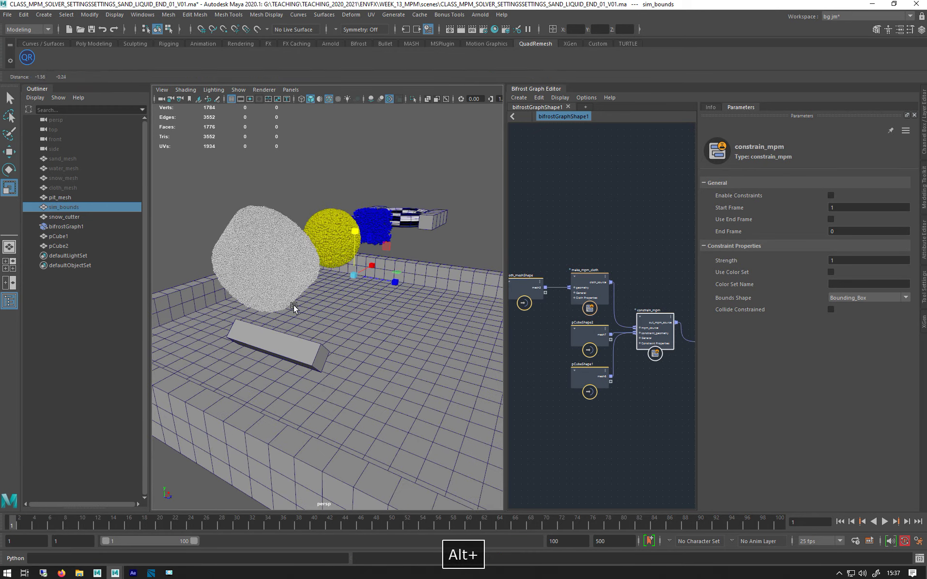
drag(504, 260, 487, 261)
alt+drag(401, 256, 376, 302)
alt+middle_drag(408, 256, 300, 284)
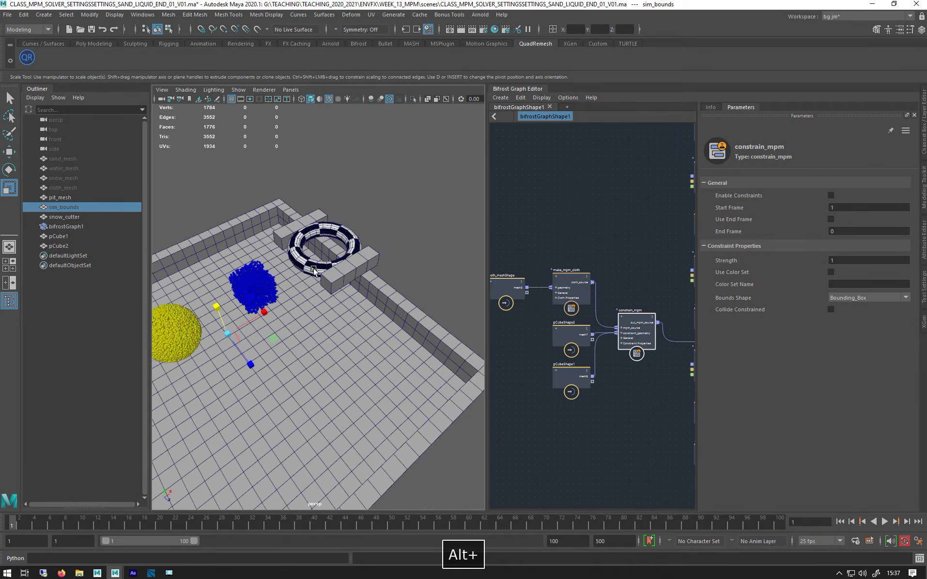
alt+right_drag(300, 284, 355, 245)
click(304, 222)
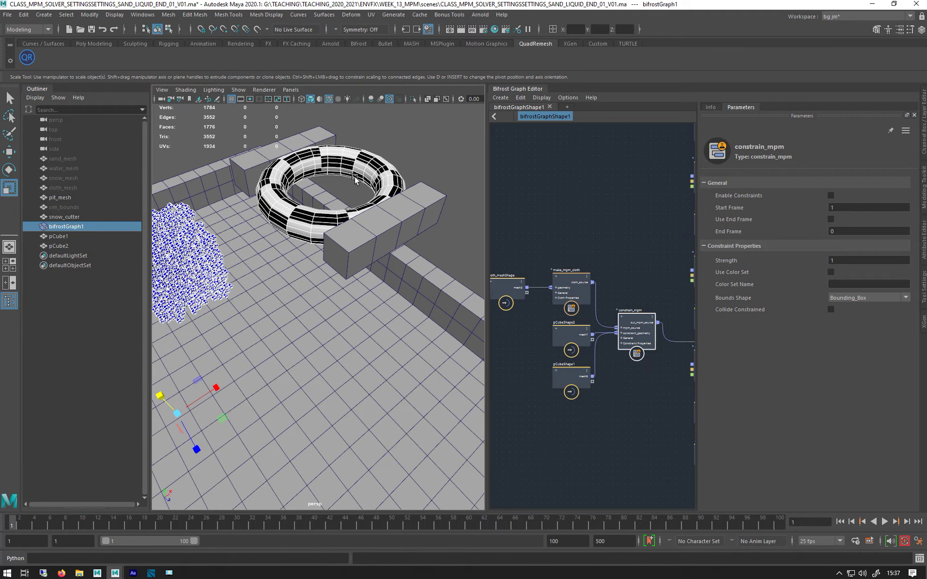
alt+drag(350, 219, 259, 310)
- Set Target Volume Ratio to 2 on the make_mpm_cloth node
alt+middle_drag(619, 270, 532, 200)
scroll(551, 215, up, 2)
scroll(551, 218, up, 1)
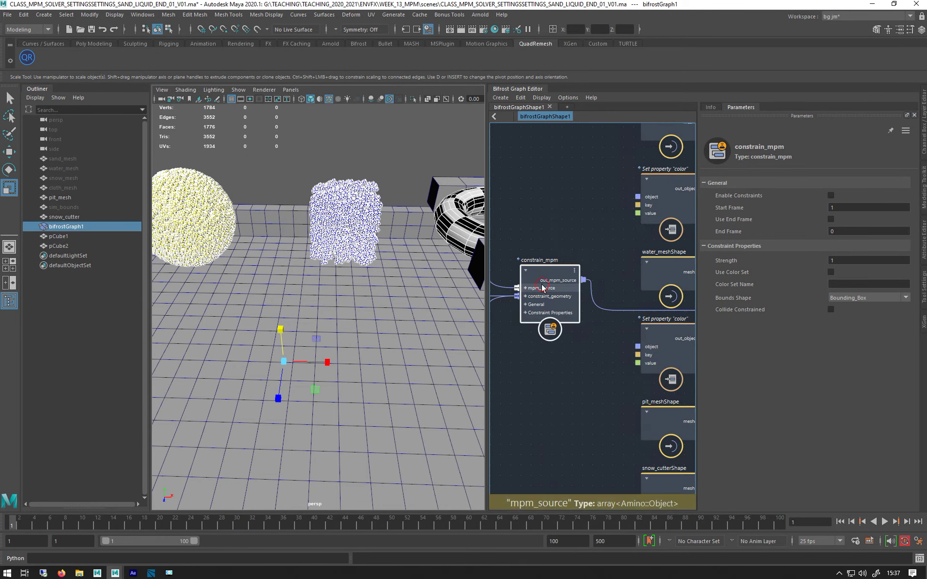
alt+middle_drag(588, 184, 733, 207)
click(596, 232)
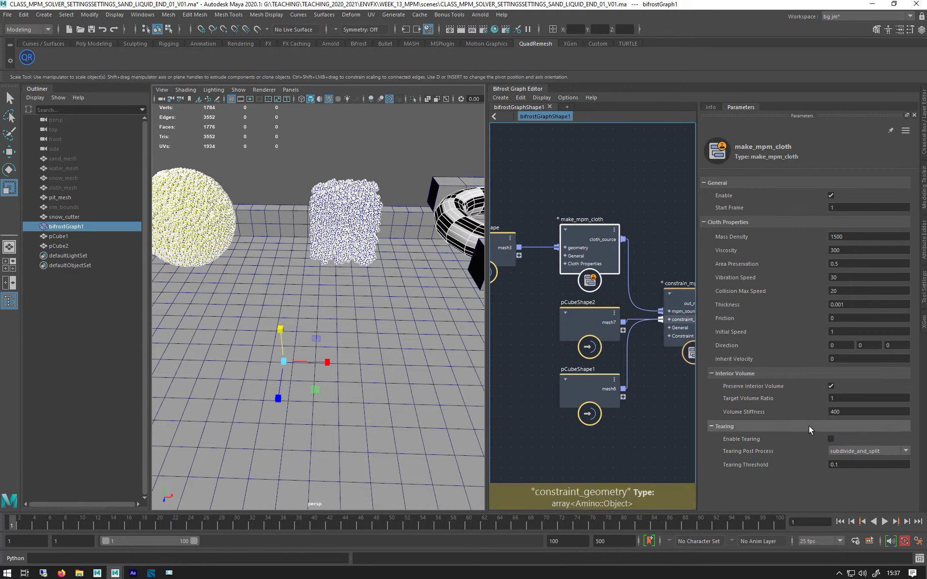
double_click(849, 398)
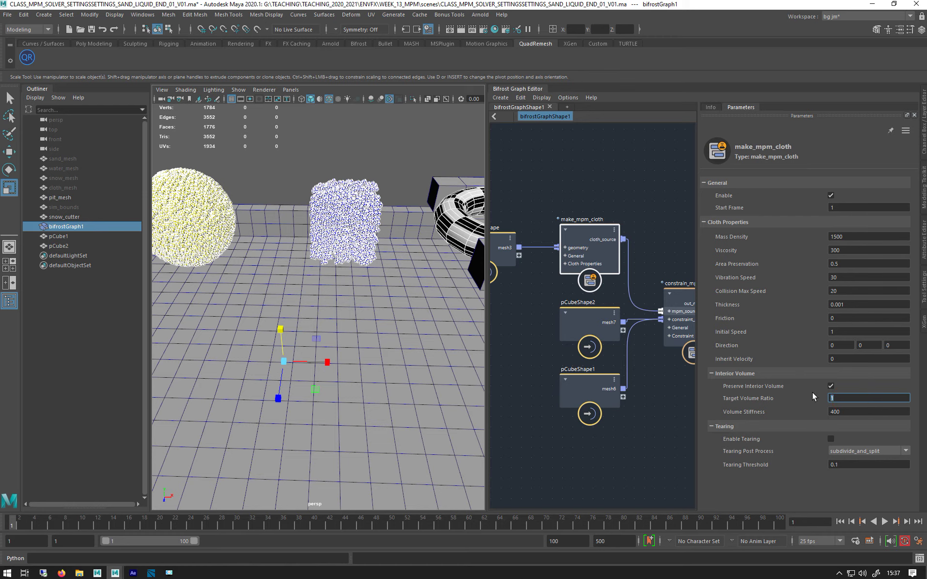
text(2)
key(Return)
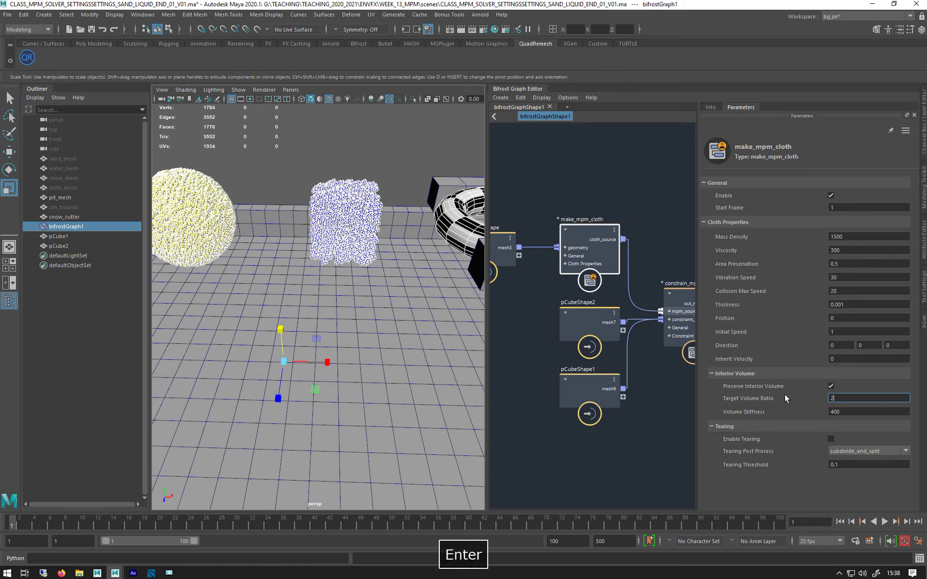
- Lower Particles Per Voxel on the source_mpm_snow node, trying 32 and settling on 8
alt+middle_drag(406, 295, 332, 284)
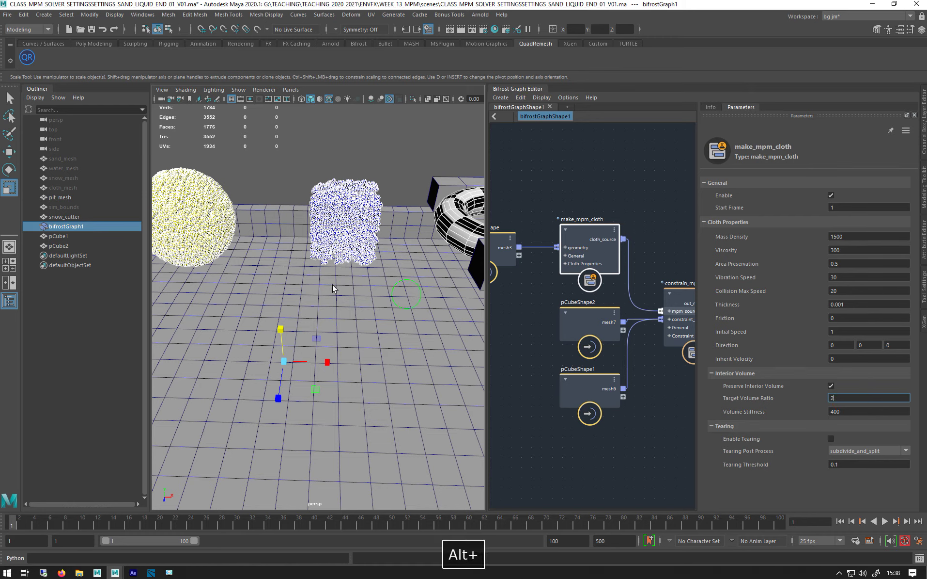
alt+drag(306, 300, 261, 253)
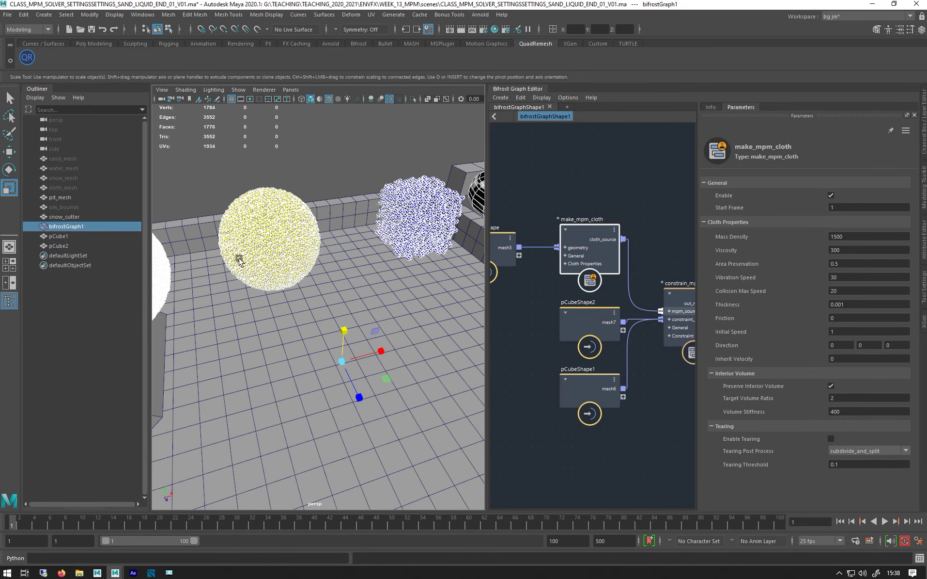
alt+drag(211, 298, 334, 308)
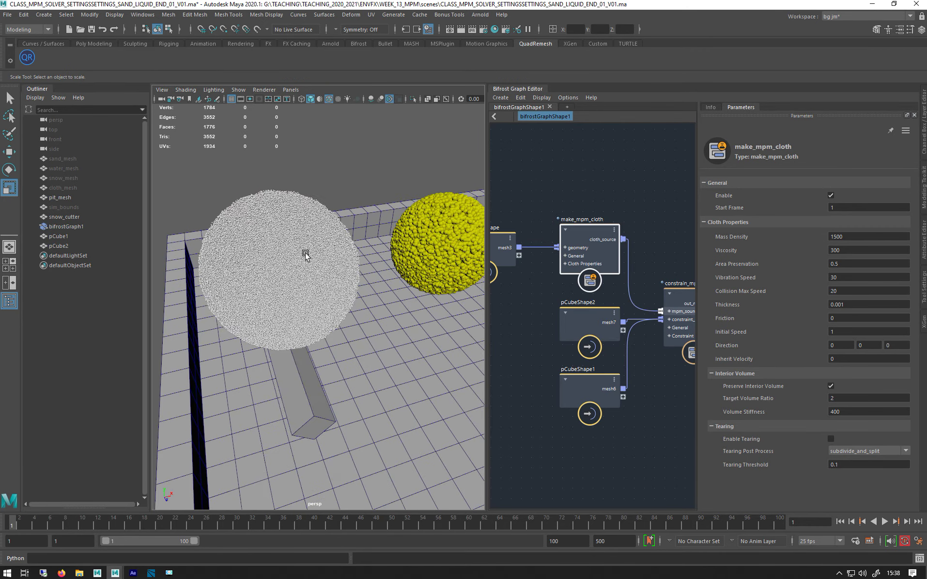
alt+middle_drag(657, 221, 501, 207)
alt+middle_drag(577, 208, 482, 286)
alt+middle_drag(629, 209, 562, 332)
click(602, 261)
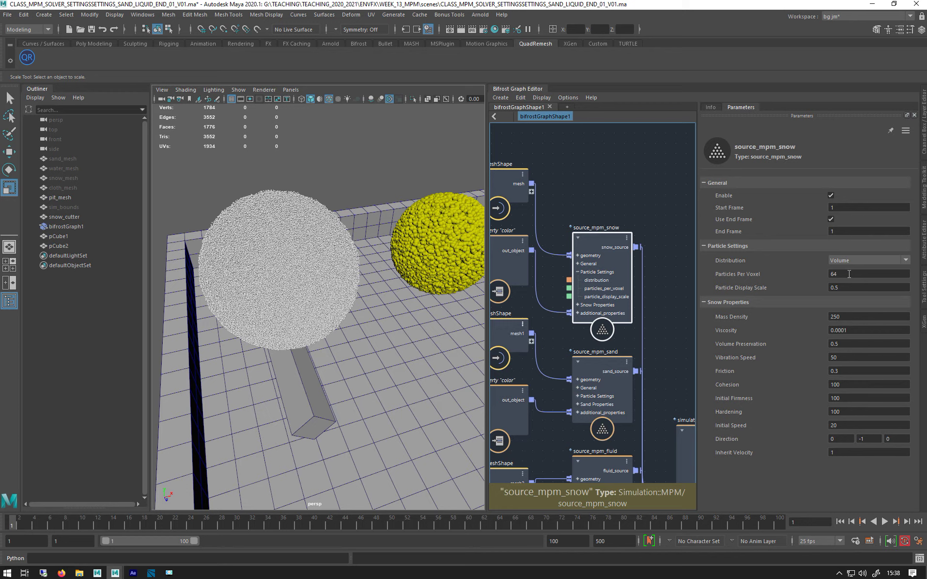
drag(847, 273, 787, 268)
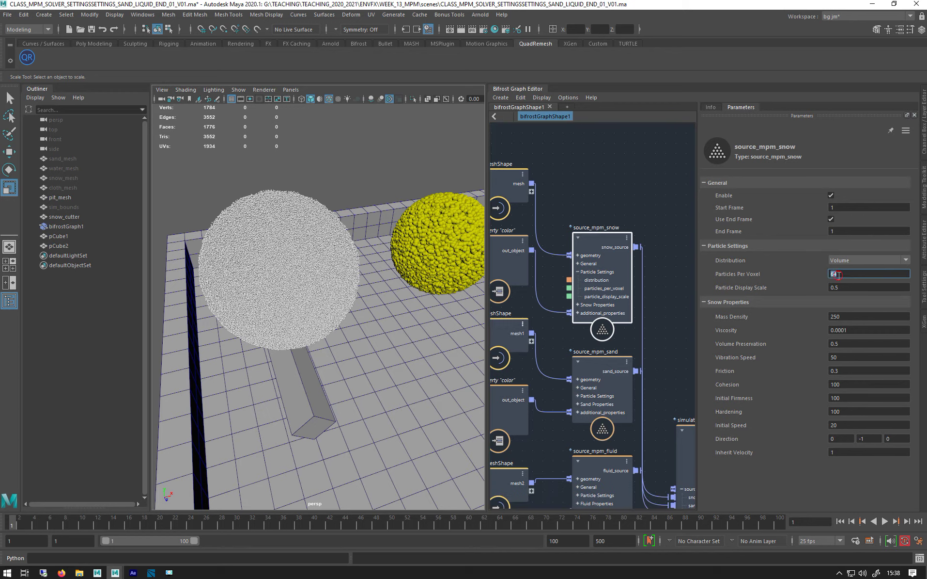
text(32)
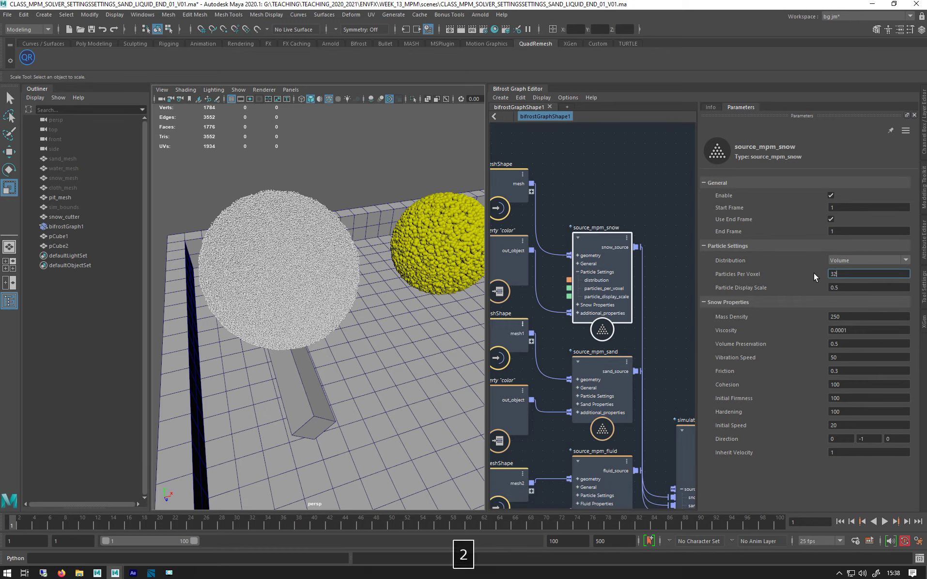
key(Return)
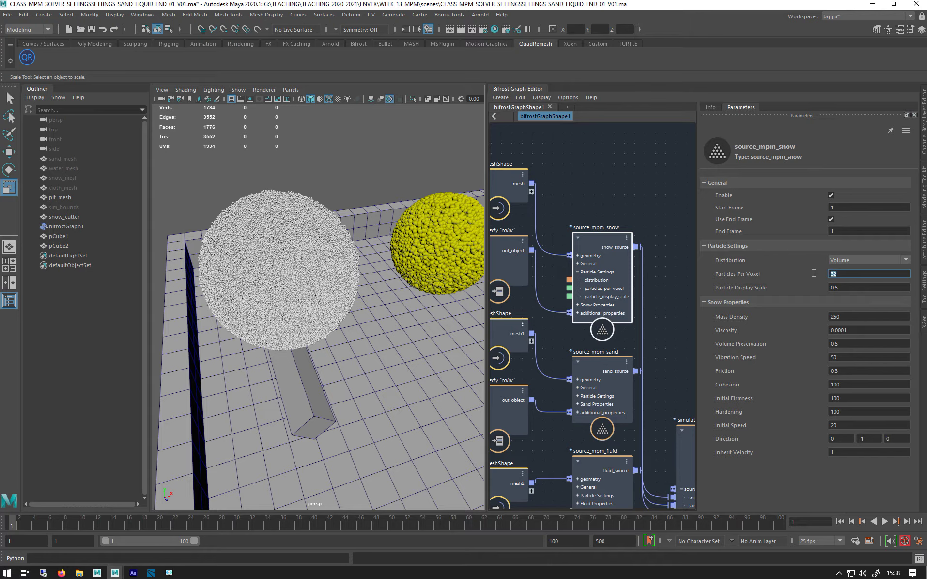
text(8)
key(Return)
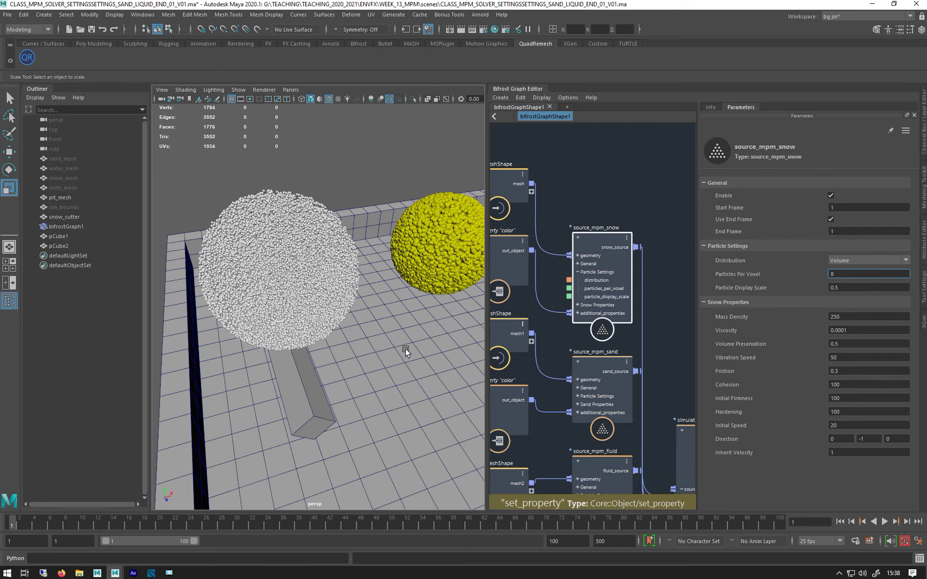
- Show the mpm_solver_settings node's parameters and play the simulation from frame 1
alt+middle_drag(406, 348, 345, 342)
scroll(348, 342, down, 4)
alt+middle_drag(659, 361, 620, 48)
alt+middle_drag(659, 414, 639, 286)
click(571, 330)
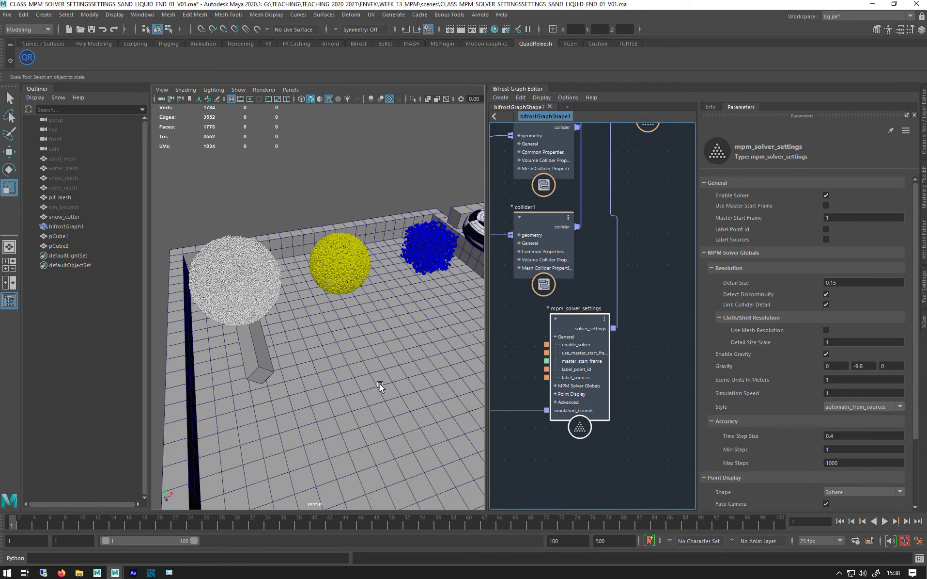
alt+drag(348, 388, 345, 340)
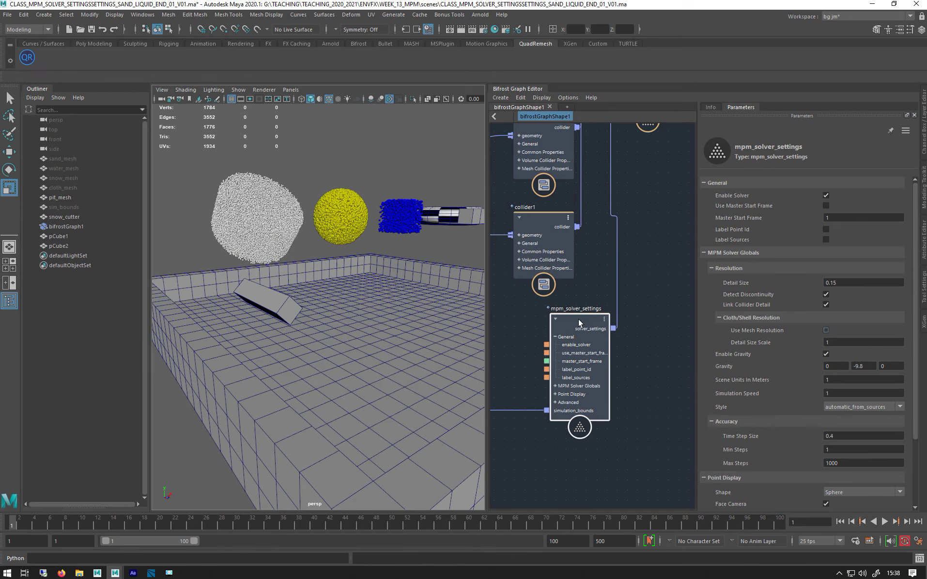
alt+drag(345, 245, 341, 257)
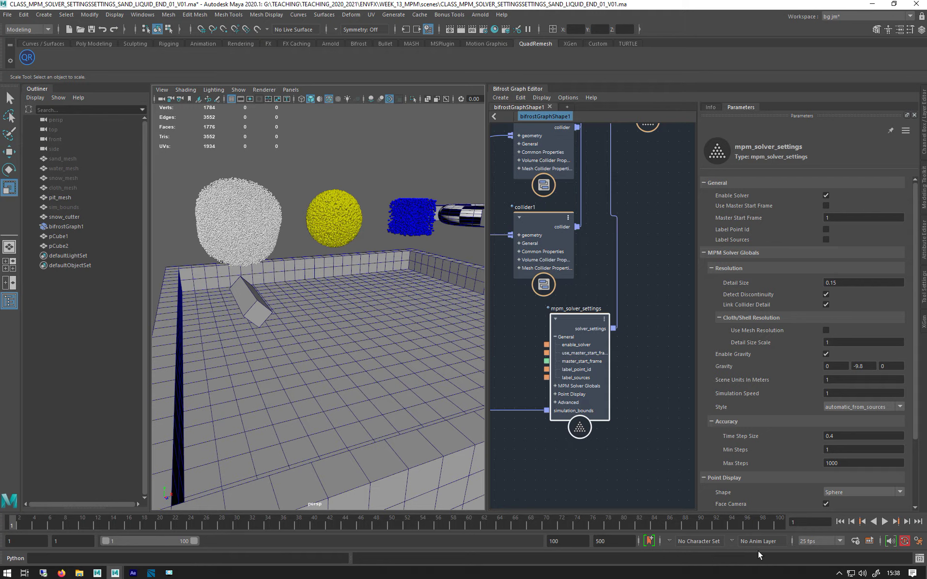
click(884, 521)
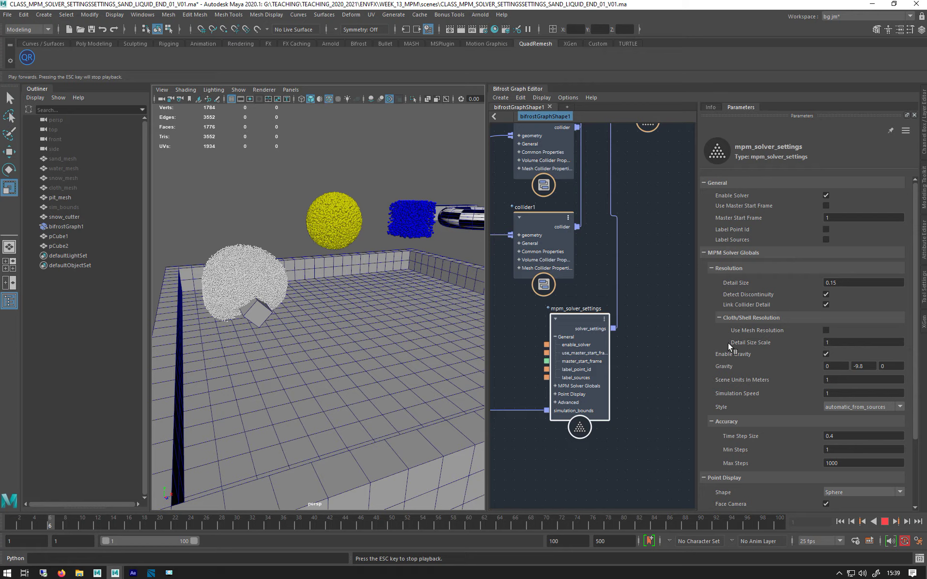
- Enable Use Mesh Resolution in the cloth/shell resolution settings and, back at frame 1, set Detail Size Scale to 0.75
click(826, 331)
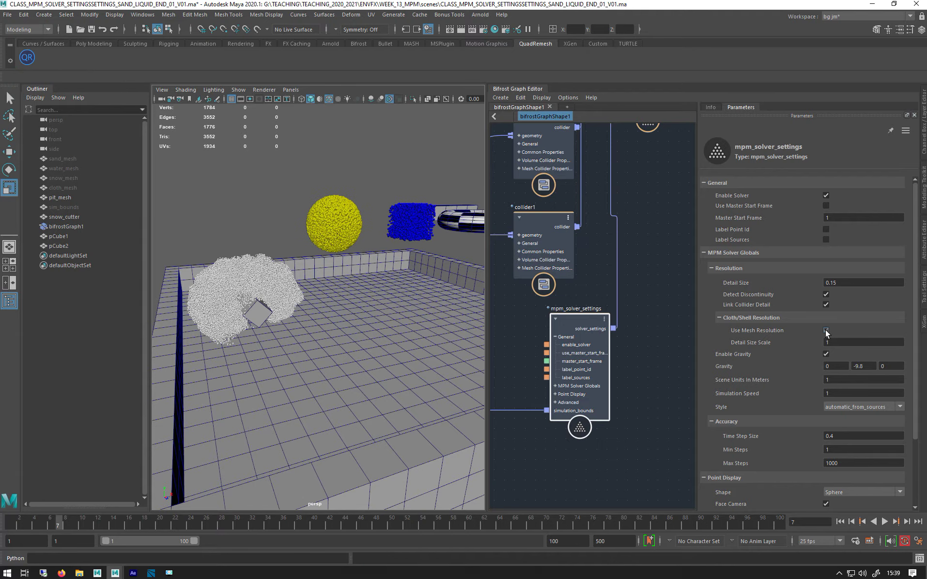
click(839, 521)
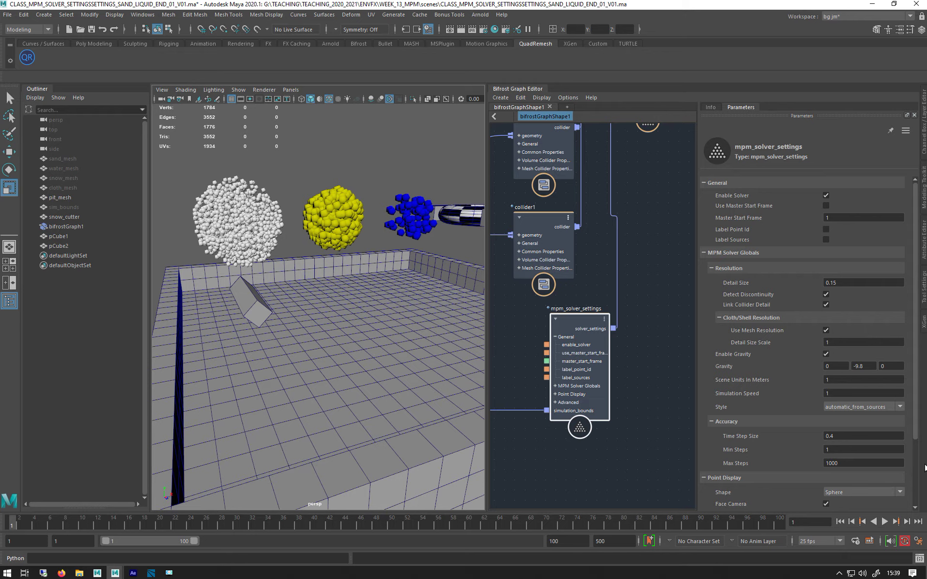
double_click(844, 341)
text(.75)
key(Return)
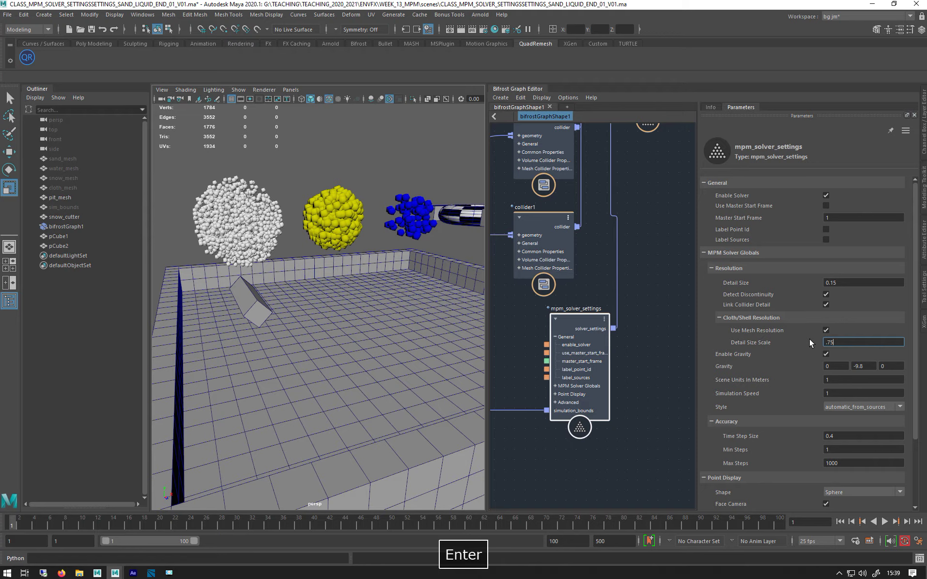
- Play the simulation to about frame 48, stop it, and inspect the fluid and sand particles and the cloth torus
click(883, 522)
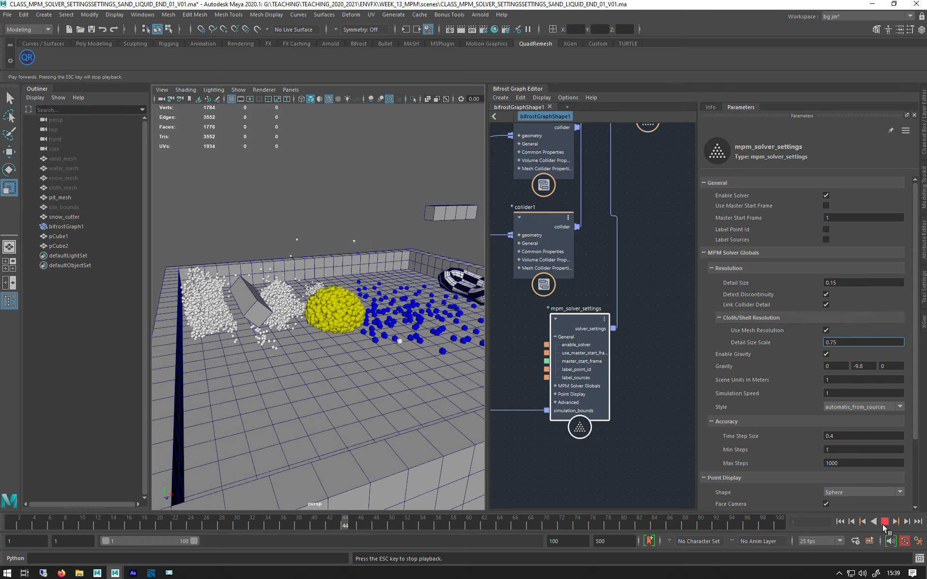
click(883, 521)
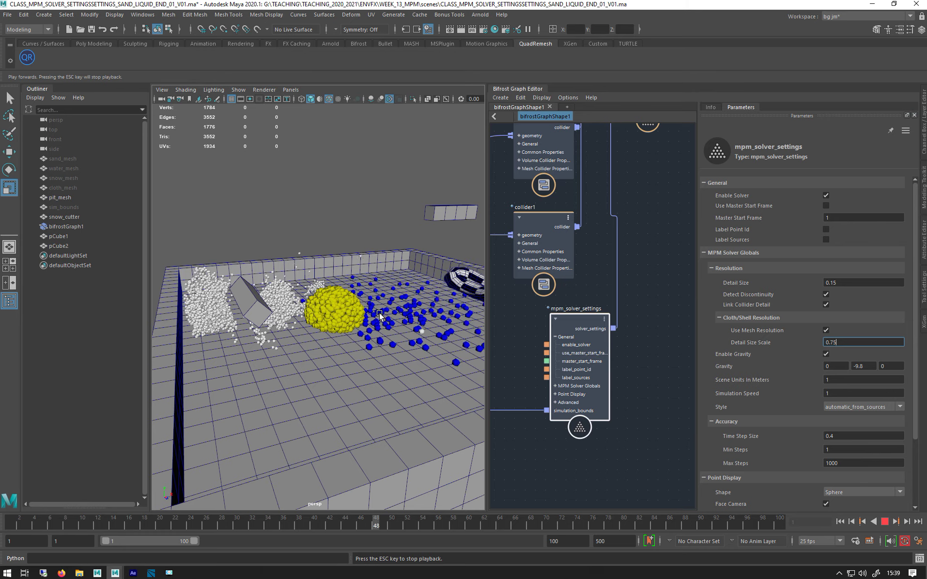
alt+drag(262, 339, 298, 330)
alt+middle_drag(298, 329, 226, 290)
alt+drag(225, 290, 312, 308)
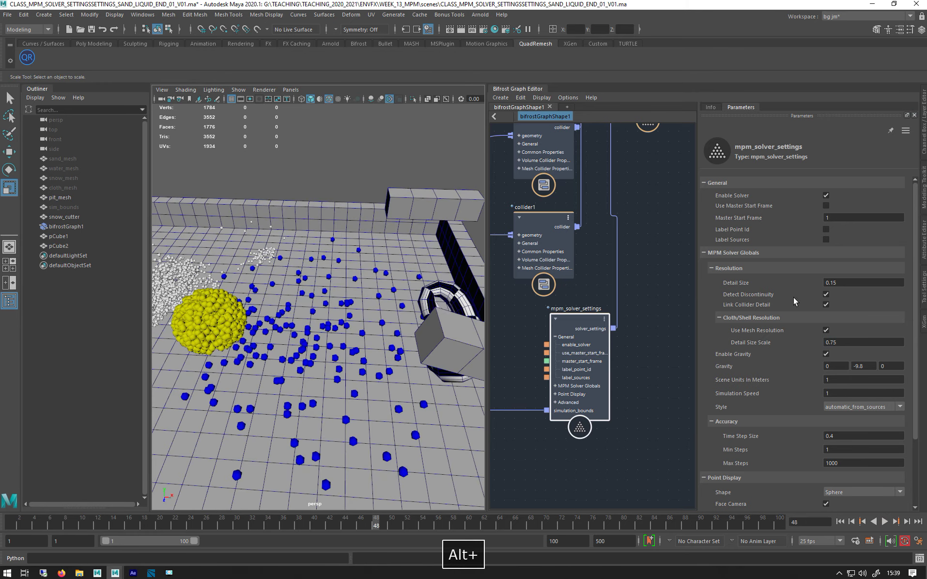
- Raise Particles Per Voxel on the source_mpm_fluid node, trying 16 and settling on 32, and return the timeline to frame 1
alt+middle_drag(600, 240, 692, 397)
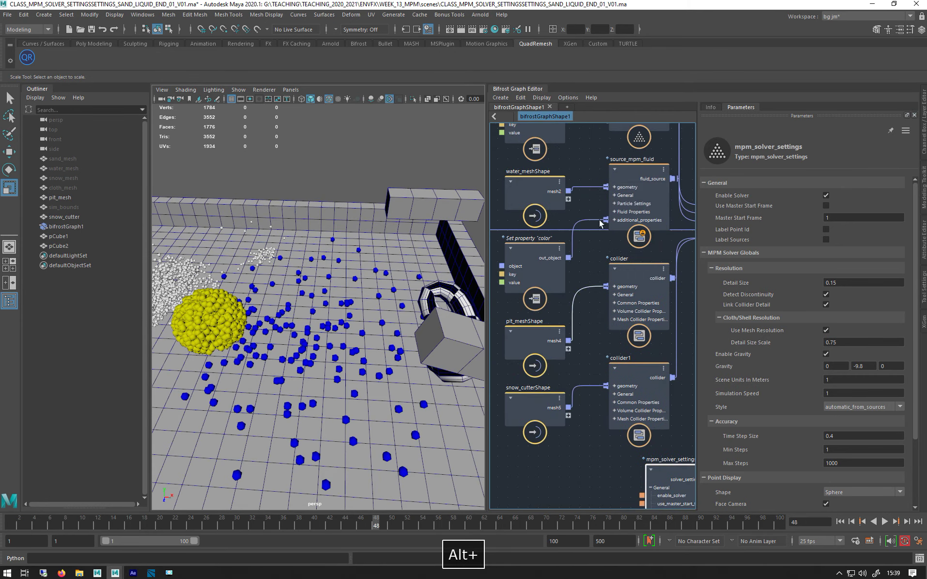
click(635, 172)
click(851, 274)
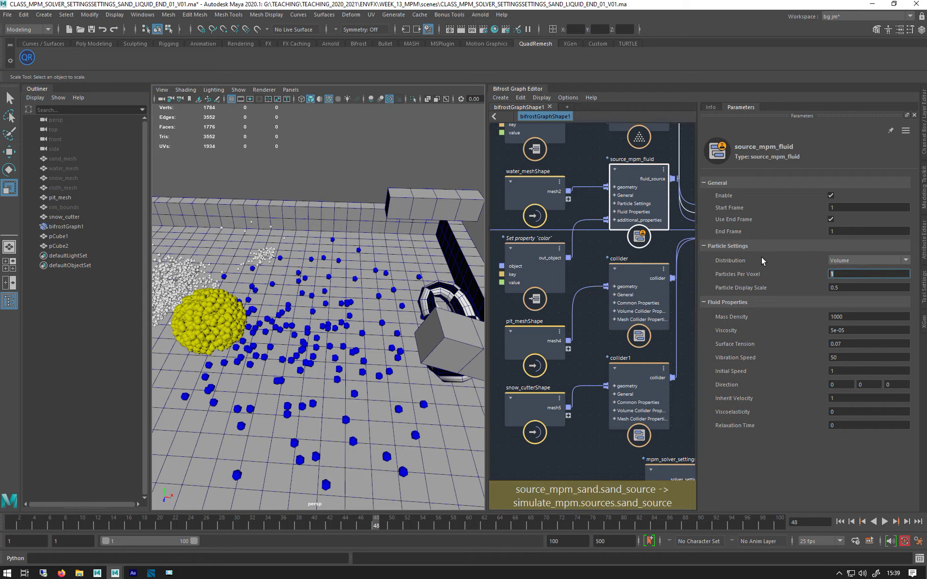
text(8)
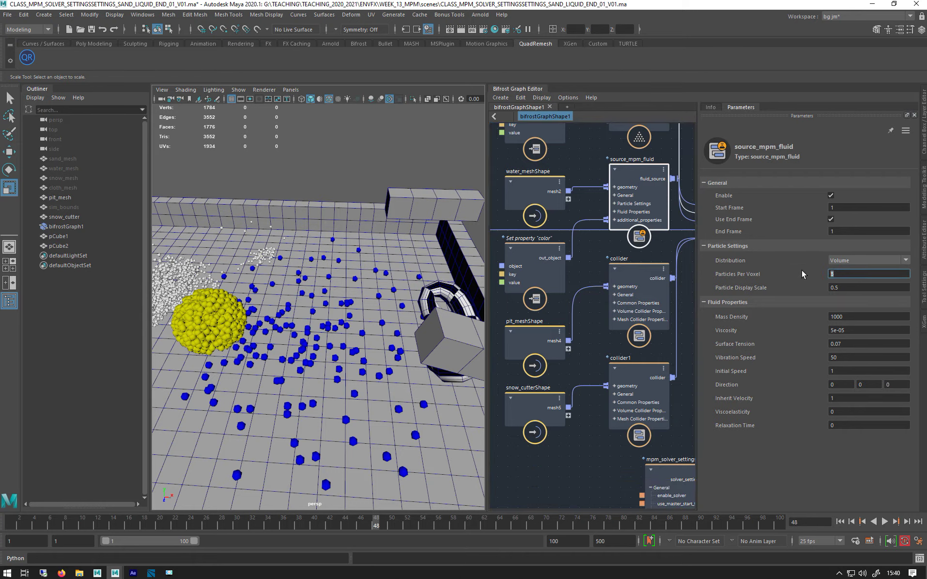
text(16)
key(Return)
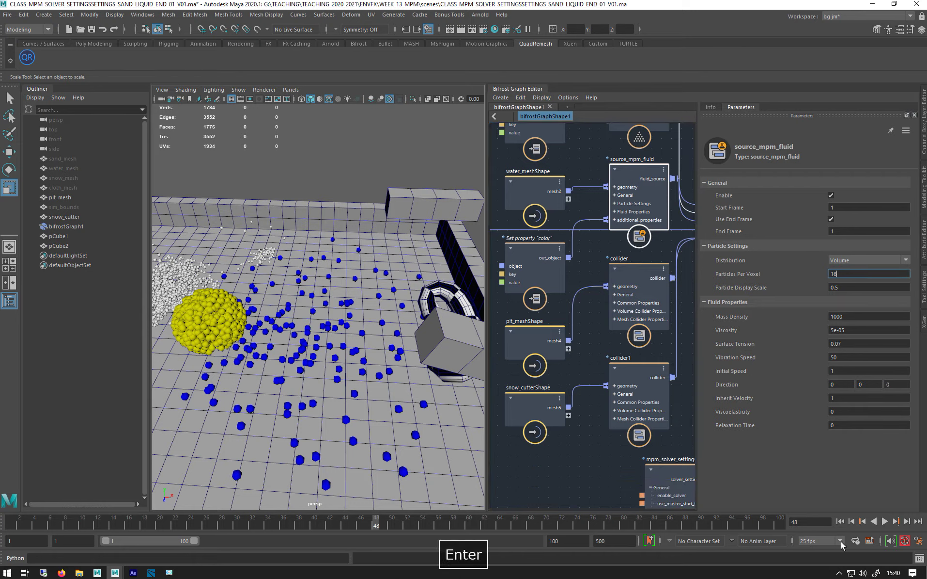
click(841, 521)
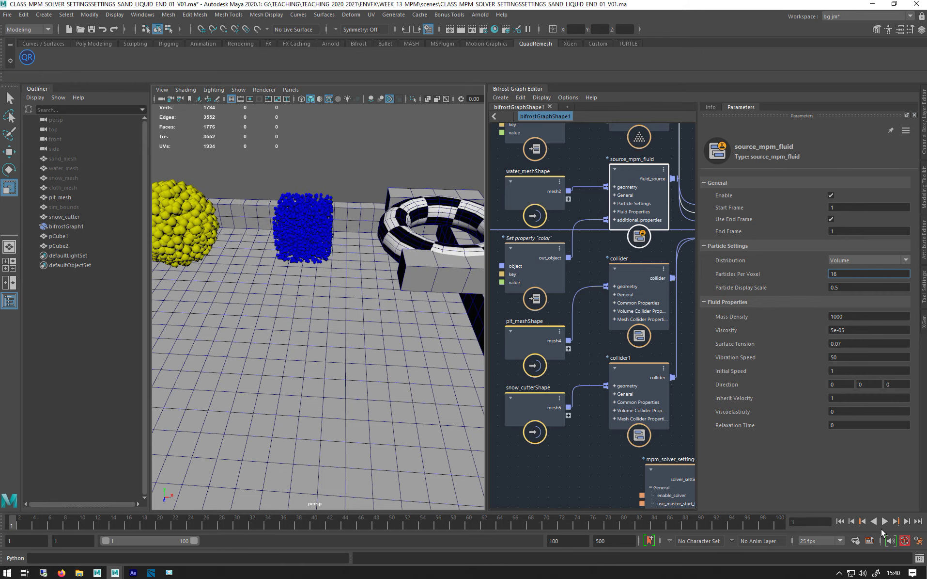
text(32)
key(Return)
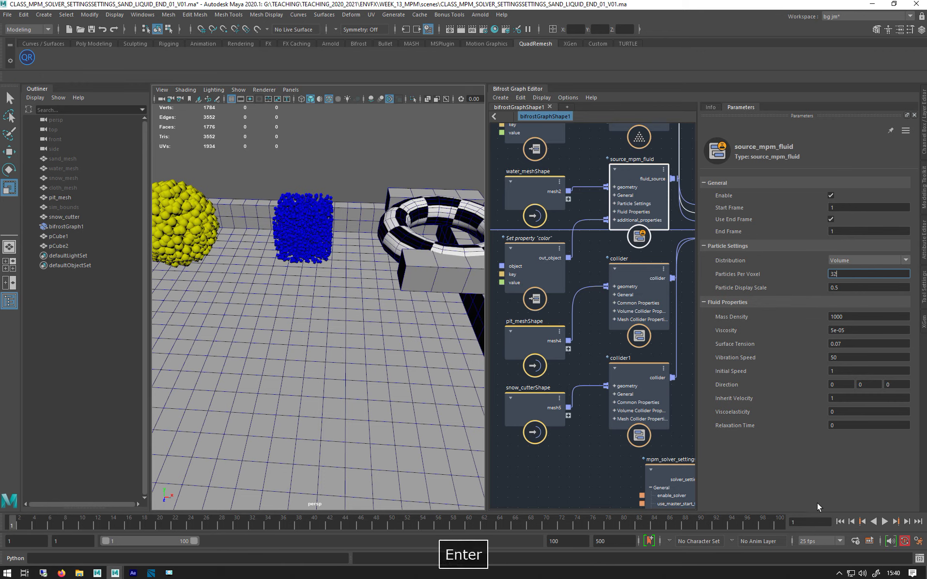
- Play the simulation to about frame 41, stop it, and inspect the fluid particles from another angle
click(885, 522)
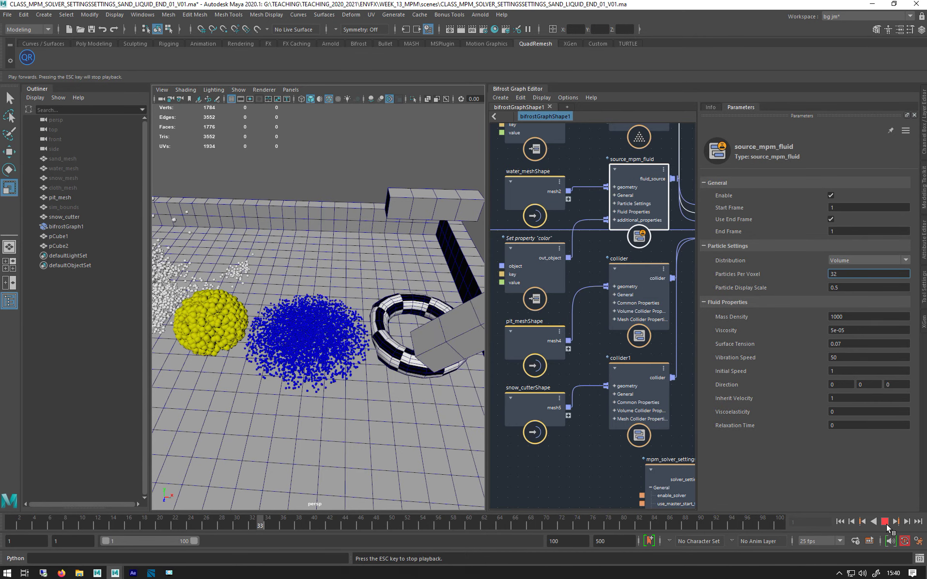
click(885, 521)
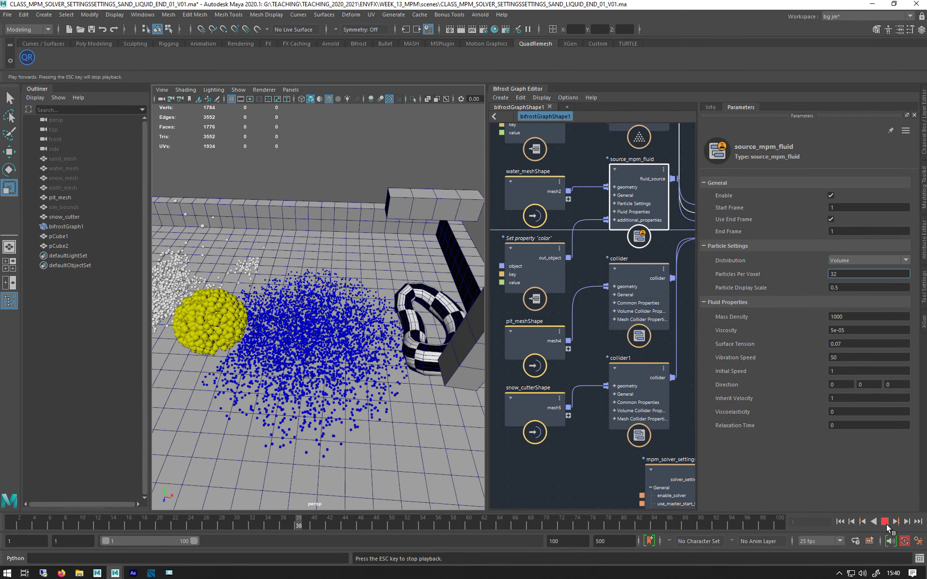
alt+drag(251, 402, 358, 412)
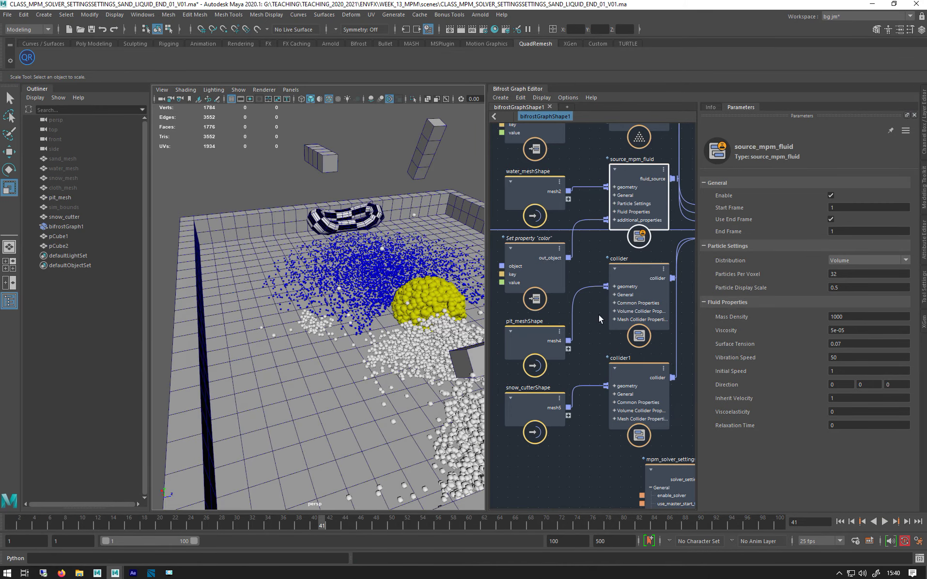
- Widen the Bifrost Graph Editor and reposition the output node to clear space between it and simulate_mpm
alt+middle_drag(586, 265, 670, 242)
alt+middle_drag(536, 304, 683, 312)
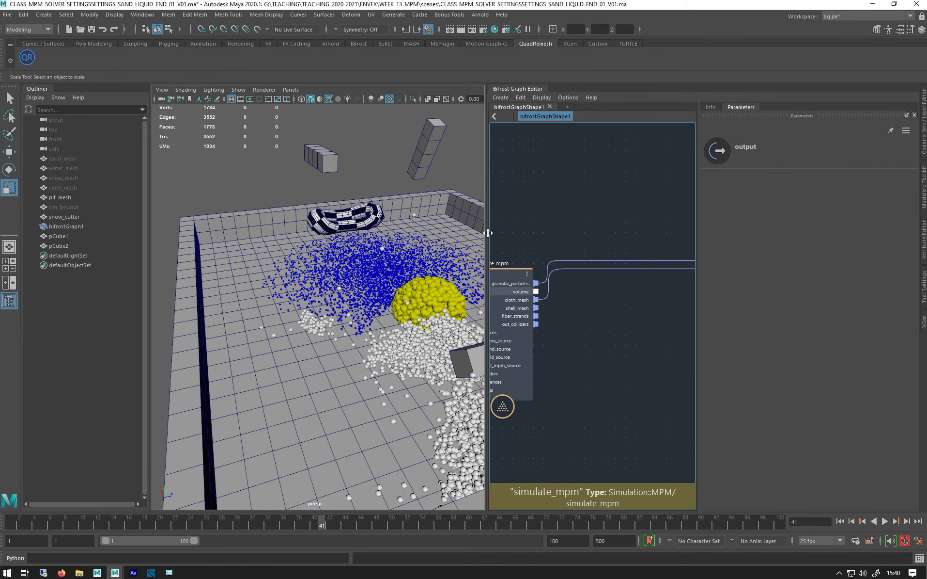
drag(487, 228, 387, 352)
alt+middle_drag(479, 346, 510, 334)
click(467, 280)
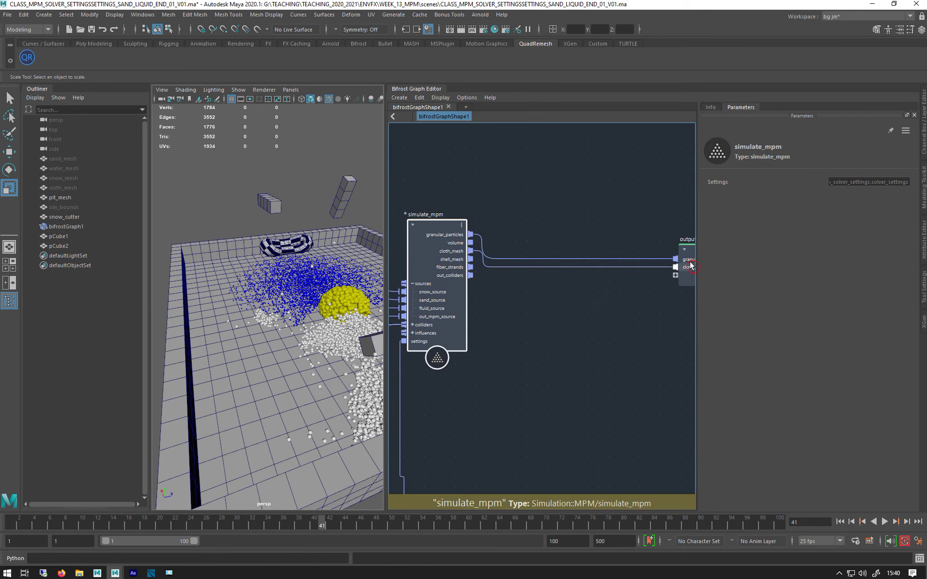
drag(693, 266, 668, 227)
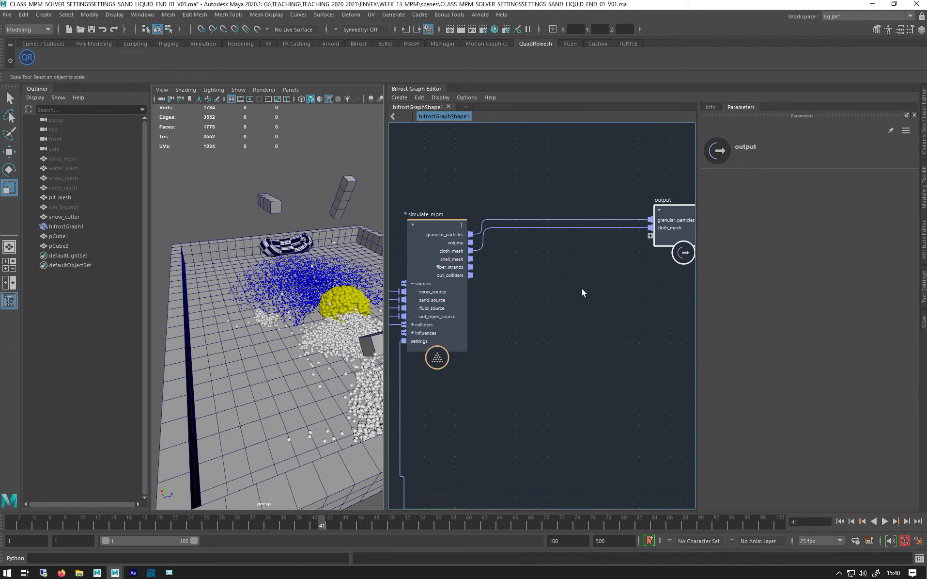
alt+drag(254, 326, 294, 324)
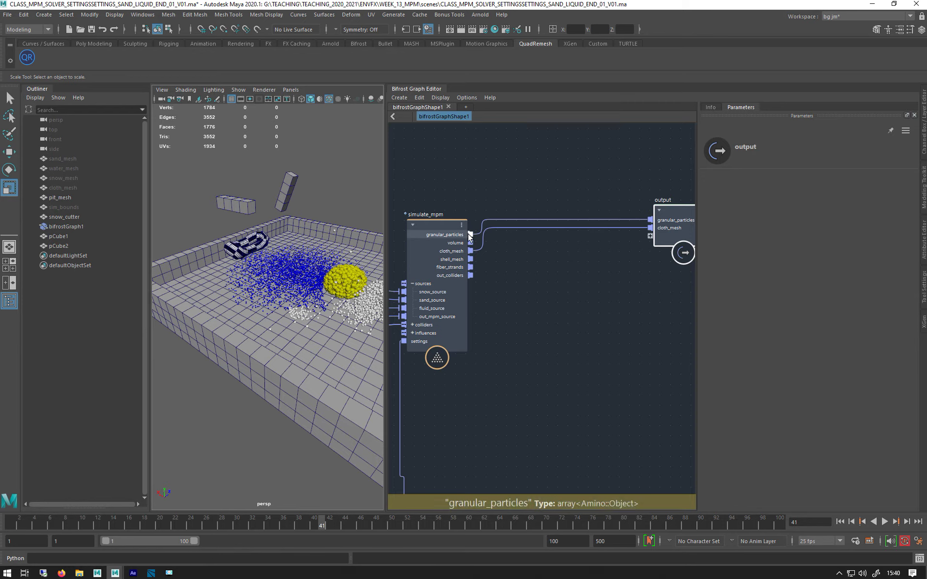
alt+middle_drag(543, 306, 518, 357)
scroll(518, 357, down, 1)
drag(649, 272, 656, 244)
alt+middle_drag(528, 320, 530, 340)
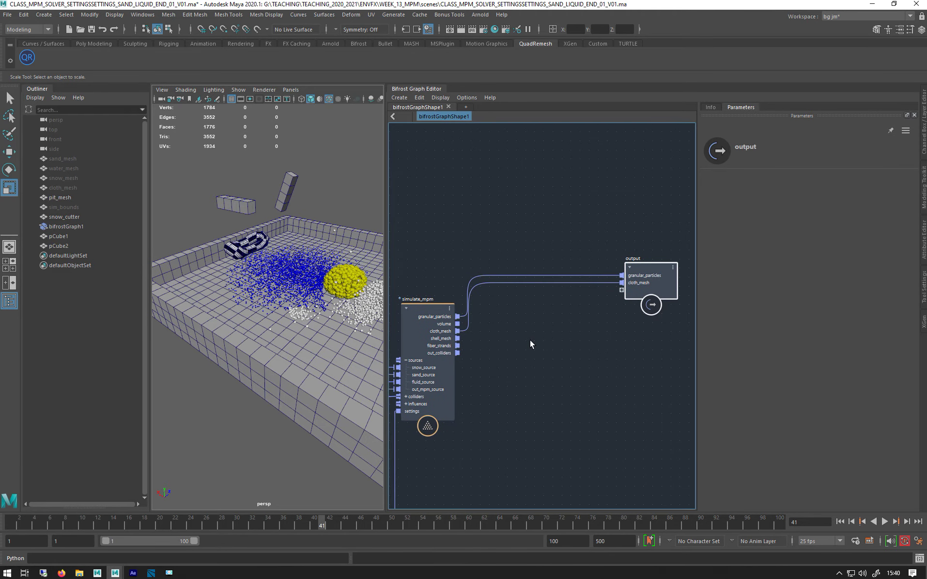
- Add a file_cache node and connect simulate_mpm's granular_particles output to its objects input
key(Tab)
text(file)
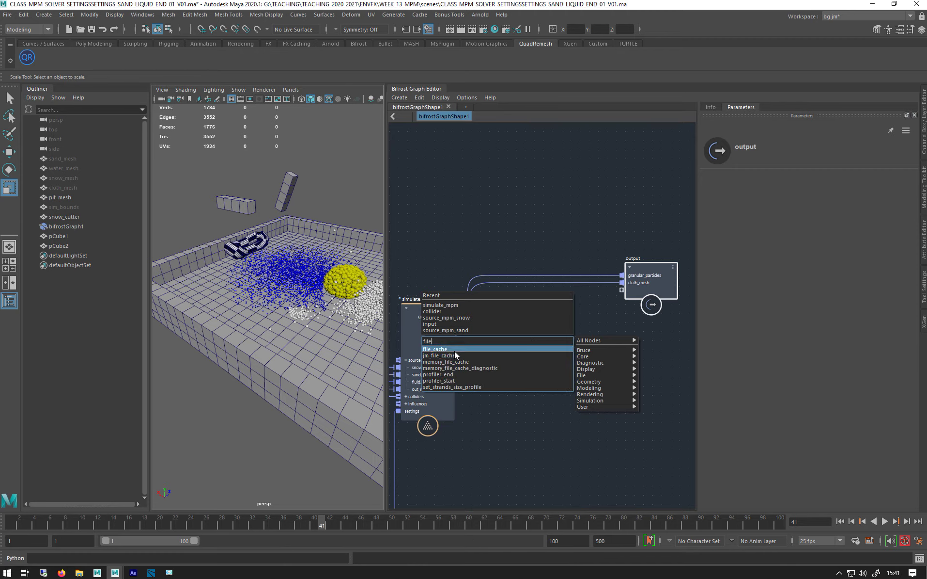
key(Return)
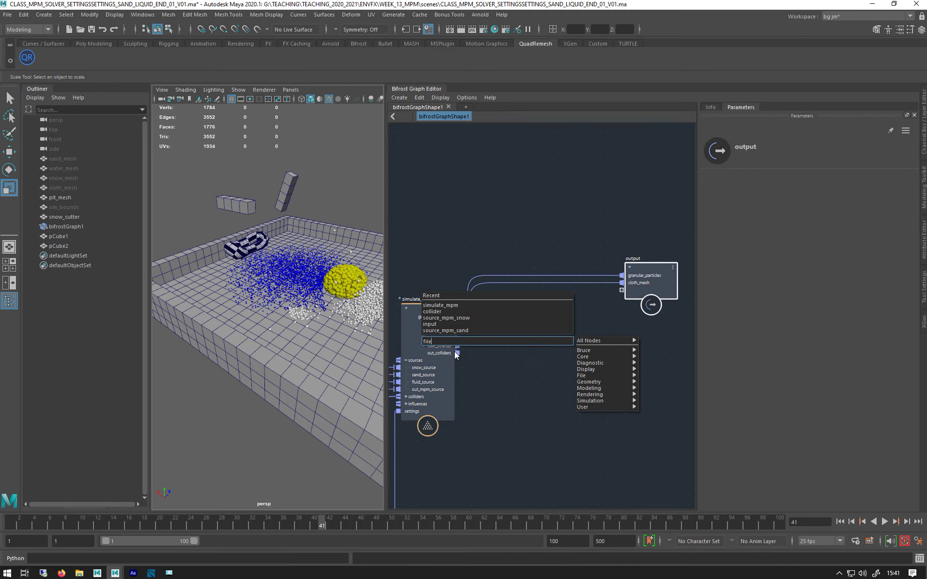
drag(518, 362, 520, 326)
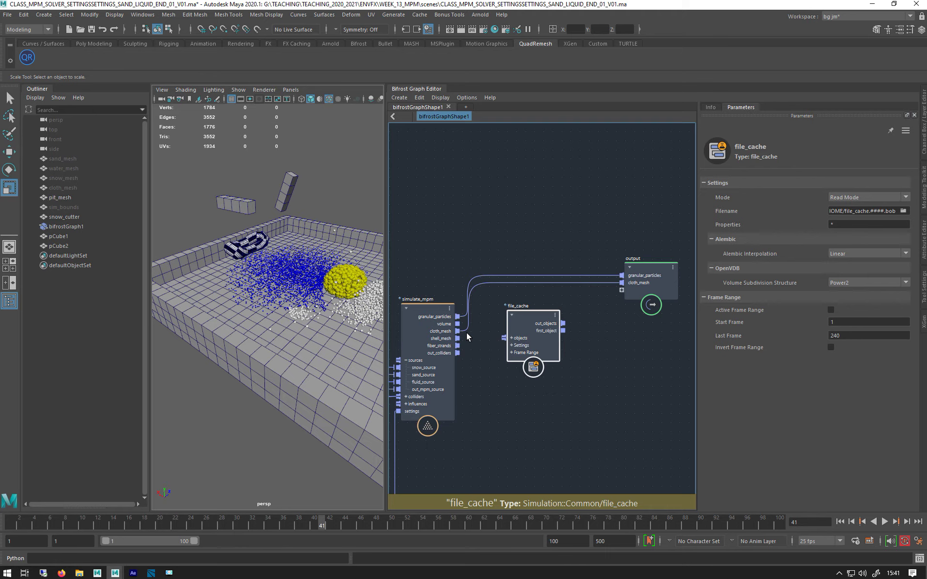
drag(457, 316, 505, 336)
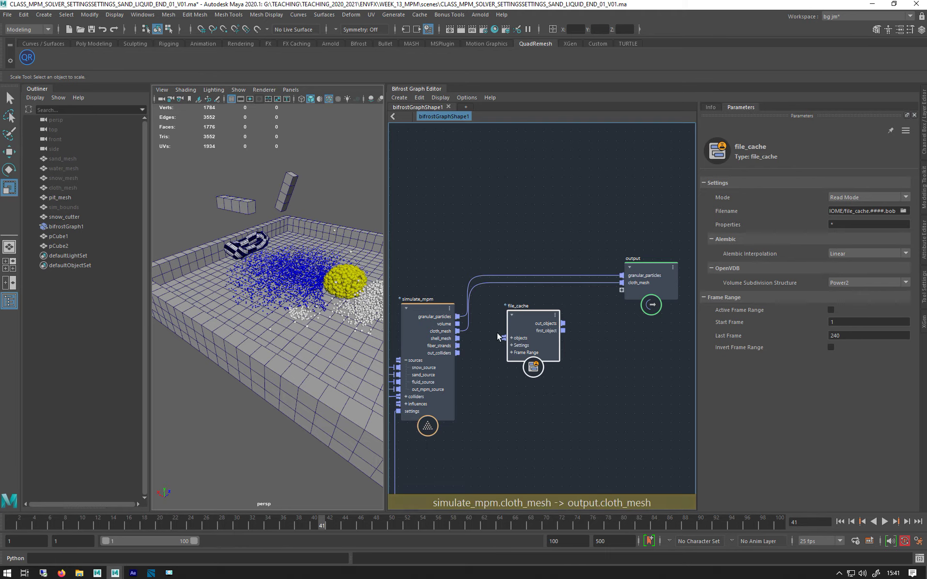
drag(533, 324, 533, 315)
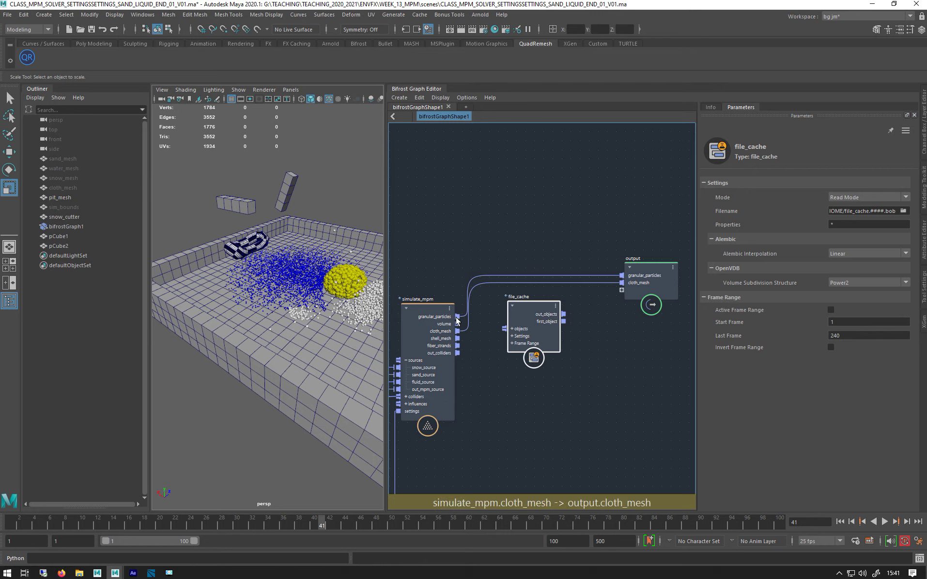
drag(457, 316, 532, 330)
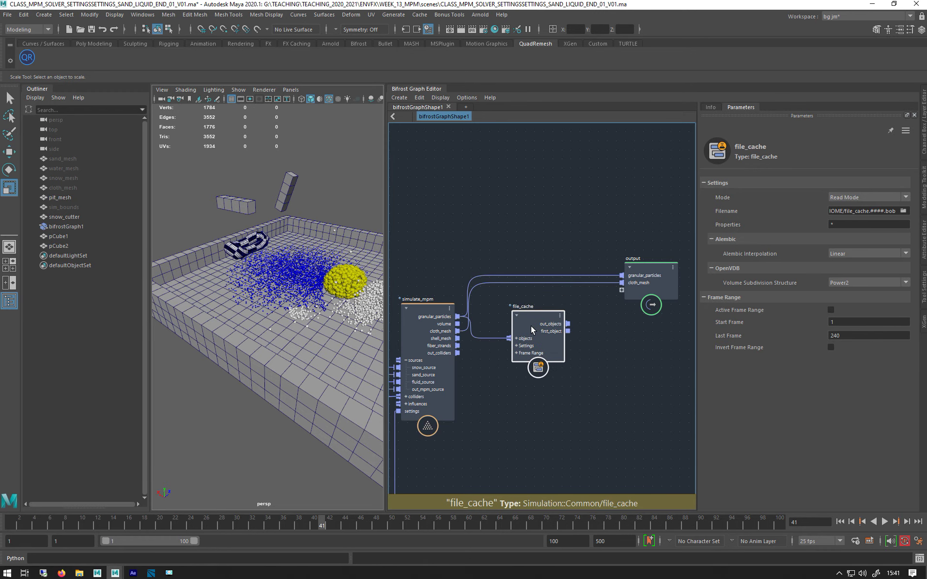
- Duplicate the file_cache node, place the copy below the original, and connect simulate_mpm's cloth_mesh output to the copy's objects input
key(ctrl+c)
key(ctrl+v)
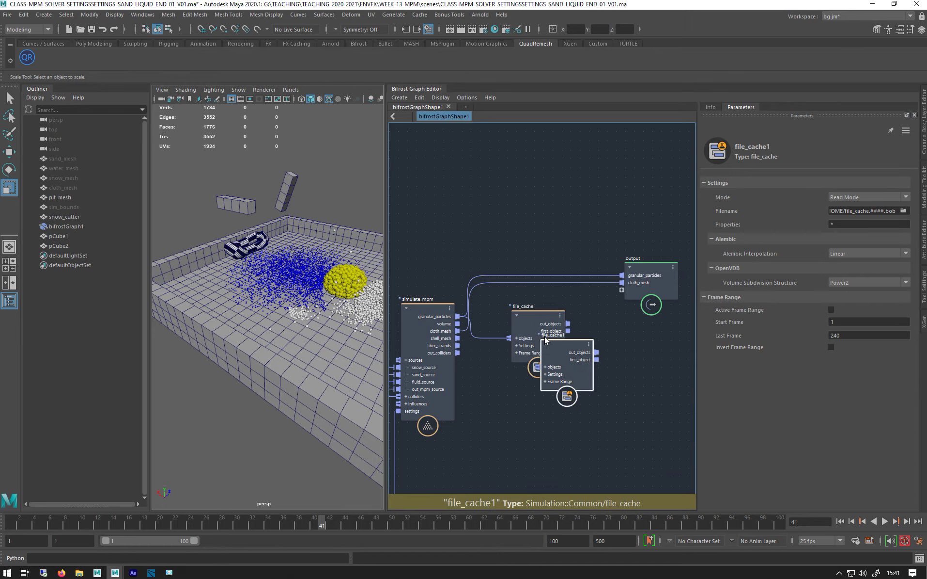
drag(528, 325, 531, 302)
drag(552, 357, 522, 364)
drag(458, 330, 508, 372)
- Connect file_cache's out_objects to the output node's granular_particles and file_cache1's out_objects to cloth_mesh, replacing the direct connections
alt+middle_drag(536, 245, 509, 222)
drag(514, 277, 477, 194)
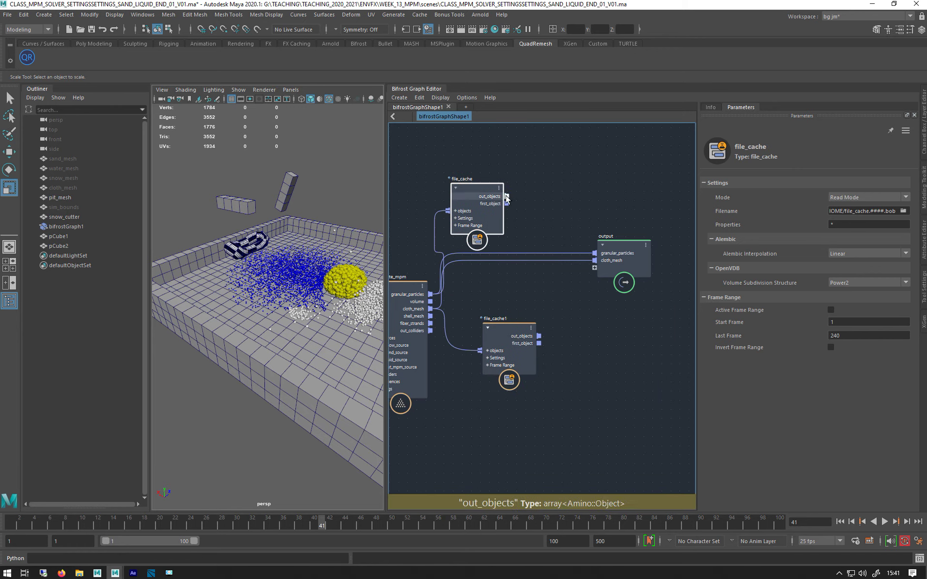
drag(559, 231, 602, 255)
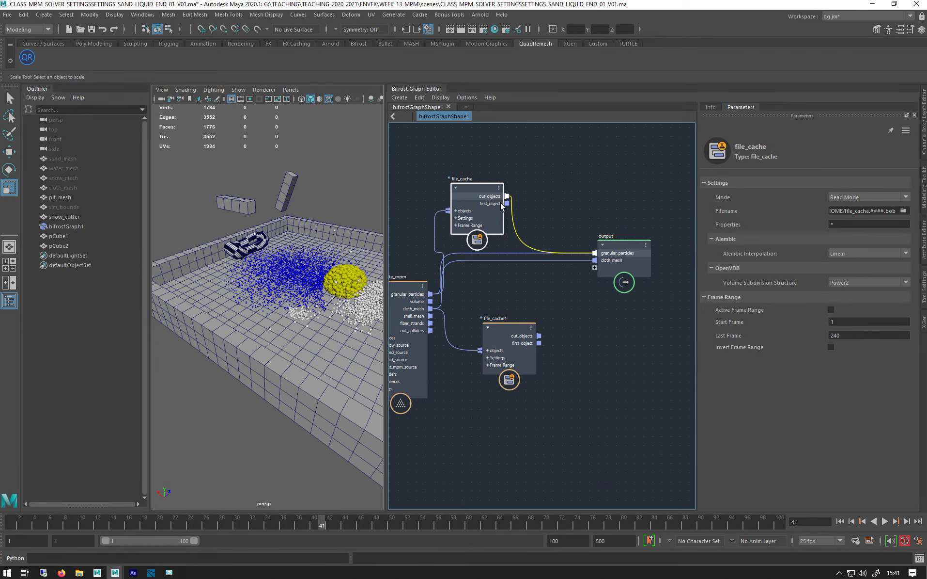
drag(539, 335, 603, 257)
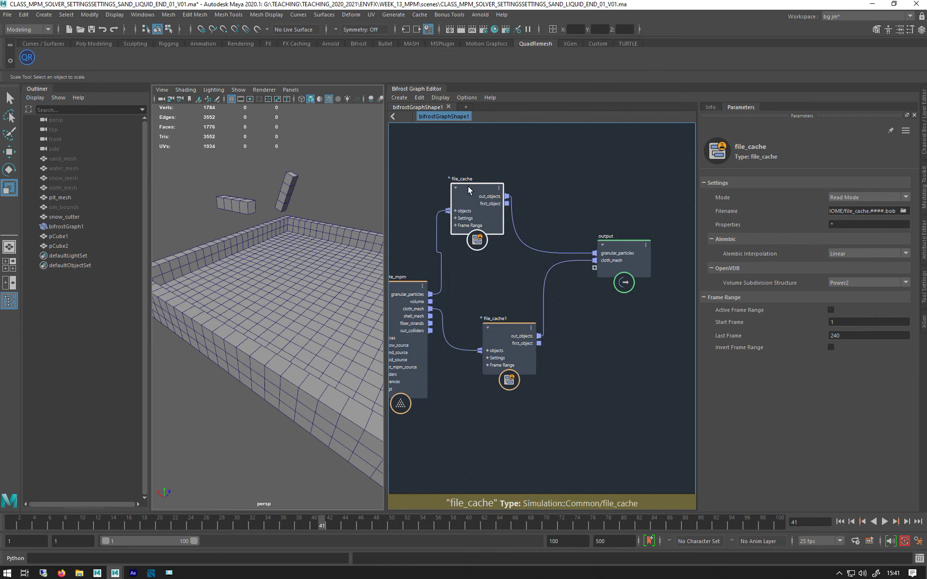
- Save the scene under the new name CLASS_MPM_CACHING_V01 in the project's scenes folder
click(6, 16)
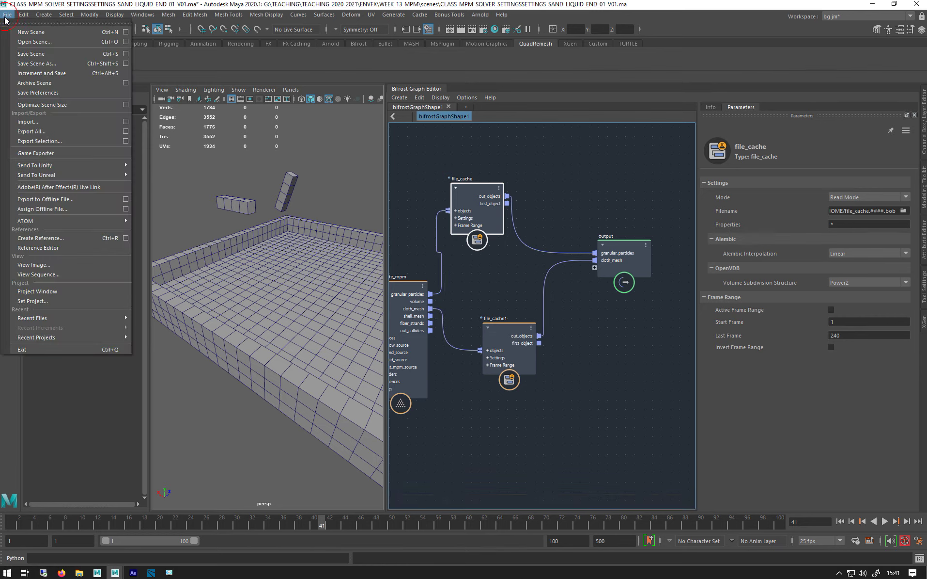
click(35, 65)
click(233, 511)
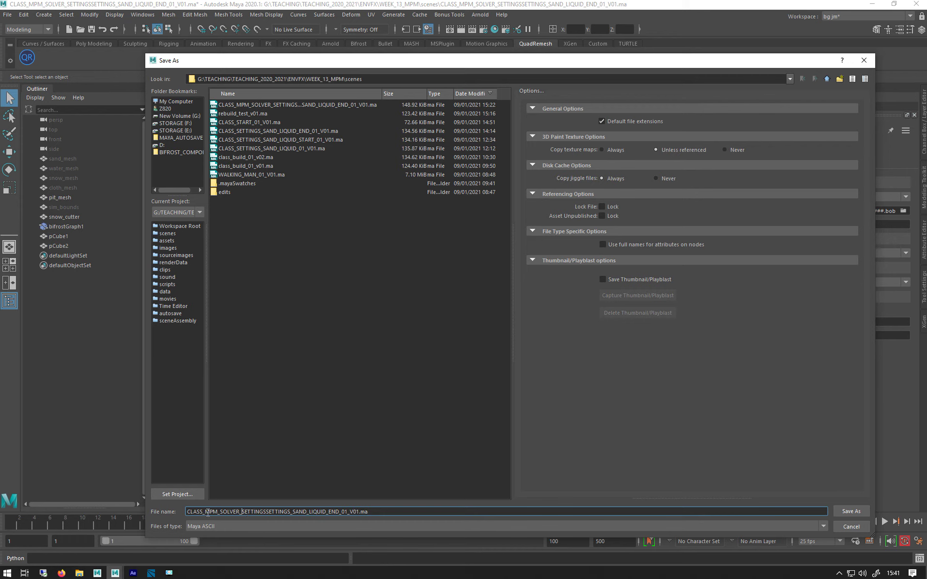
drag(221, 511, 472, 508)
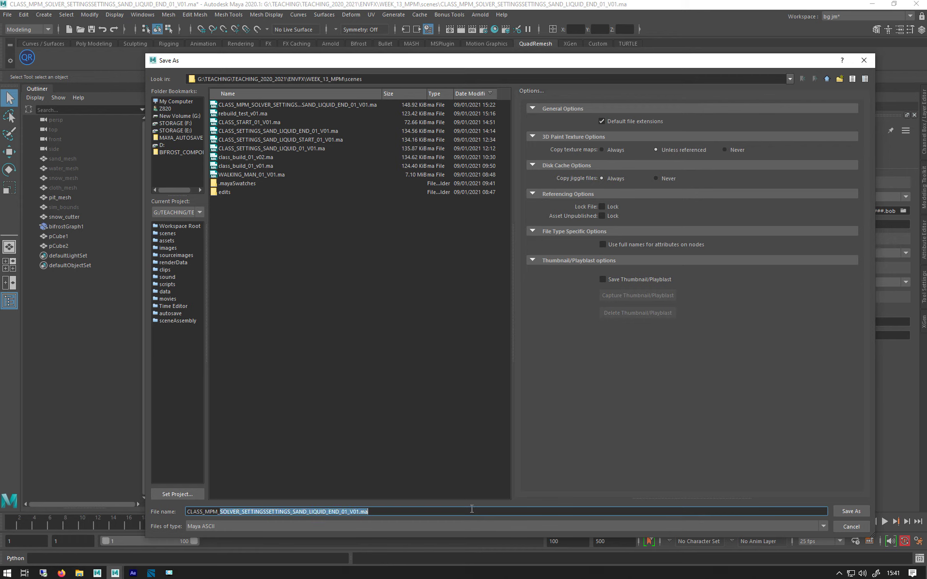
key(BackSpace)
text(a)
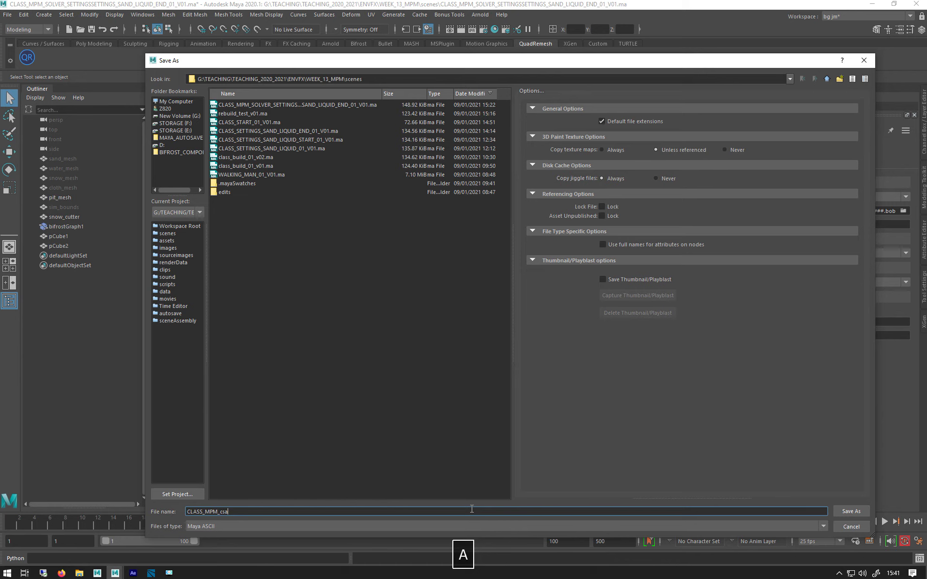
key(BackSpace)
key(BackSpace)
key(Caps_Lock)
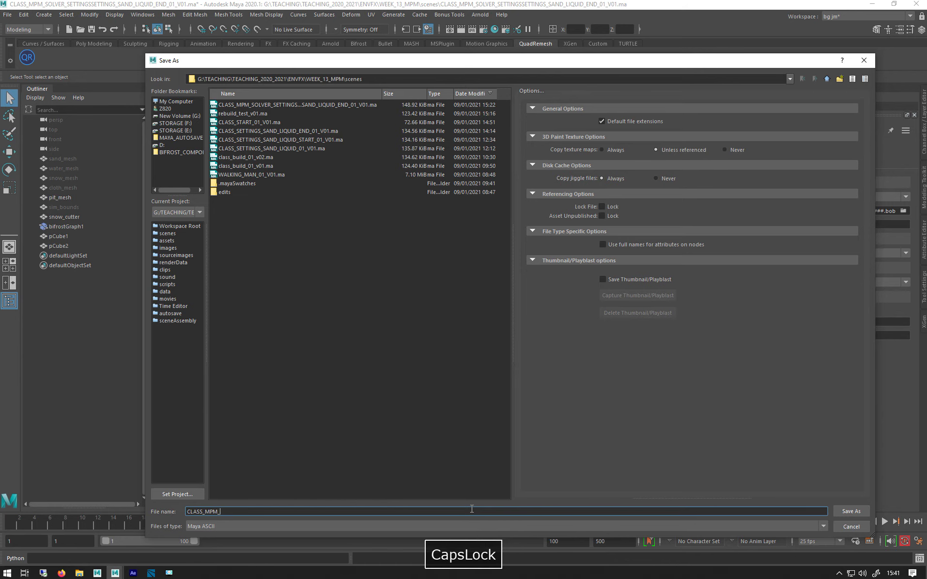
text(CACHING)
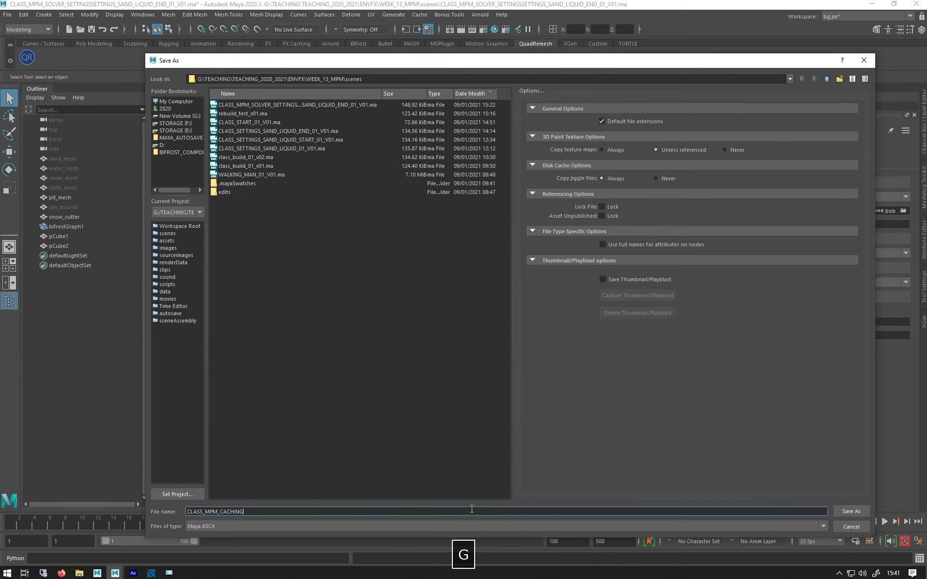
text(_V01)
key(Return)
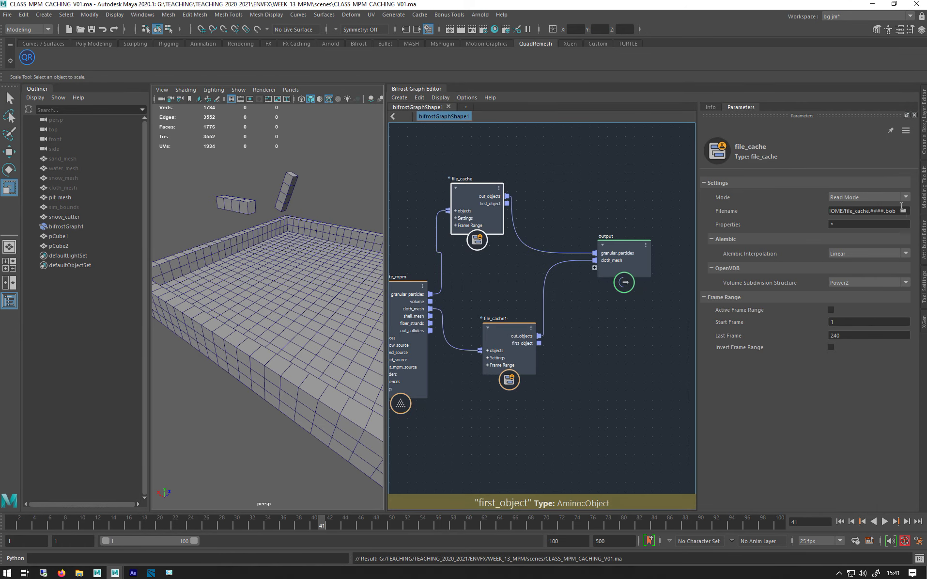
- Browse for file_cache's filename and open the cache folder of WEEK_13_MPM under TEACHING_2020_2021/ENVFX on drive G
click(904, 211)
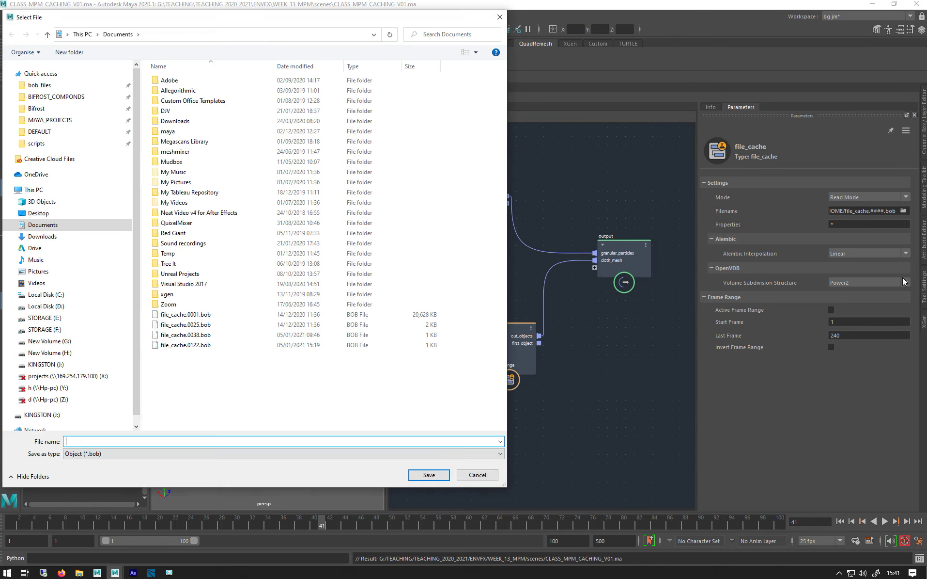
click(48, 341)
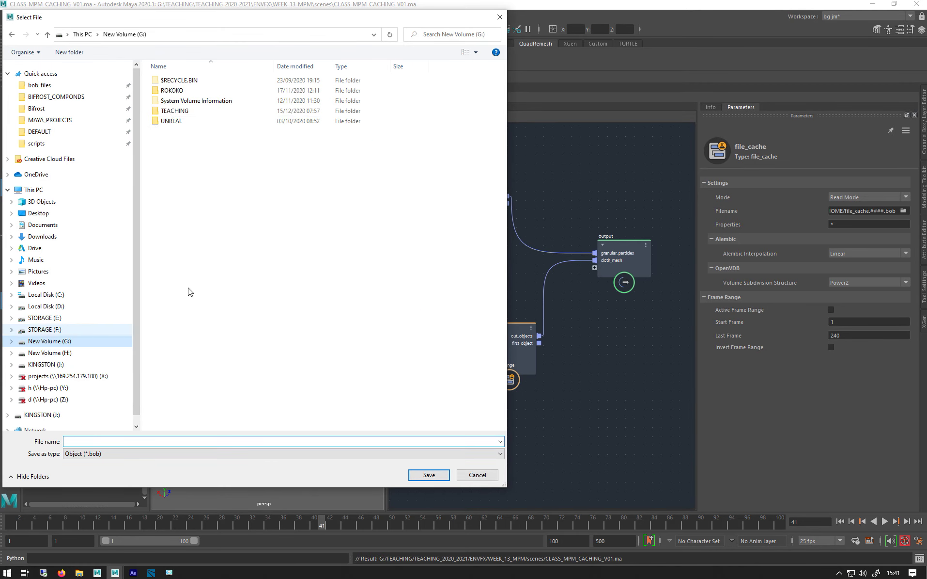
click(168, 112)
double_click(168, 112)
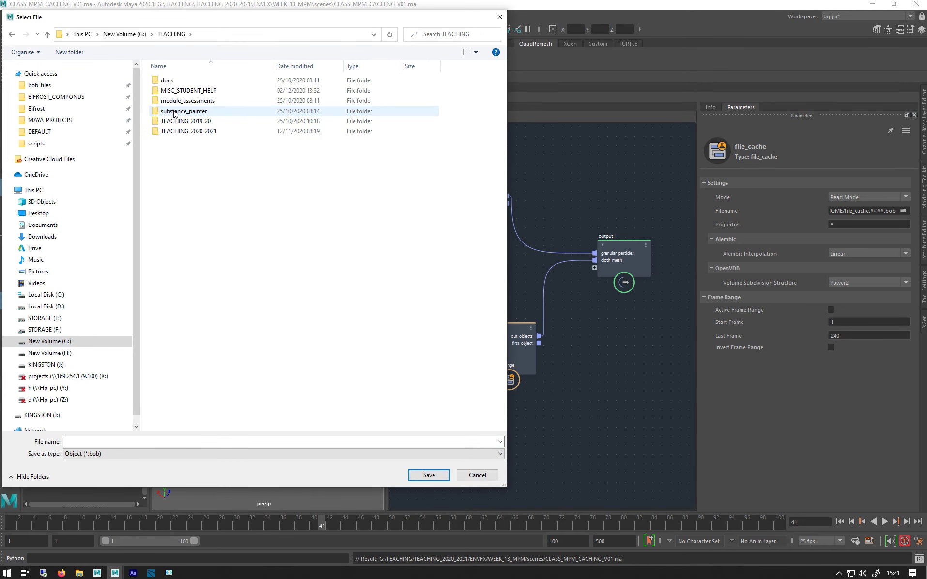
double_click(191, 131)
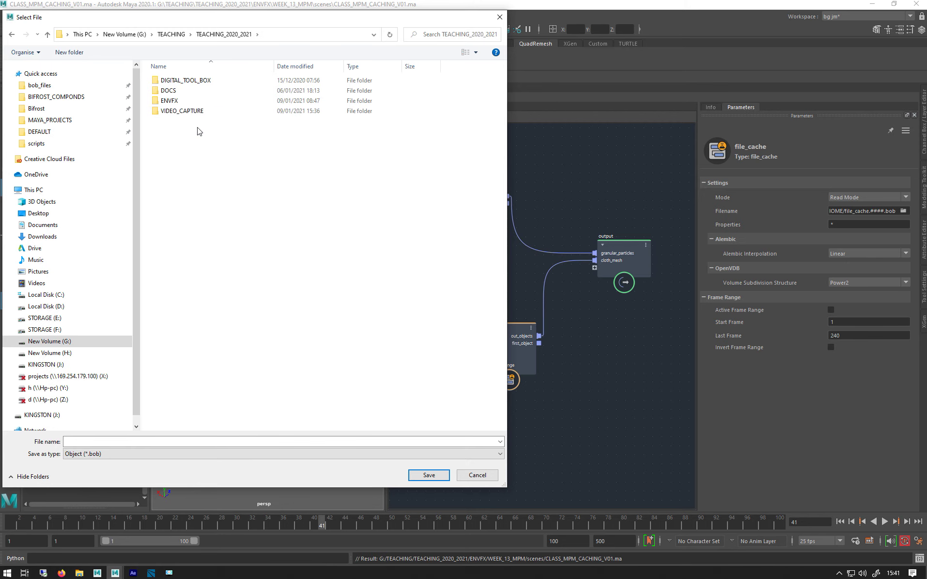
double_click(175, 100)
double_click(173, 243)
click(178, 101)
double_click(178, 101)
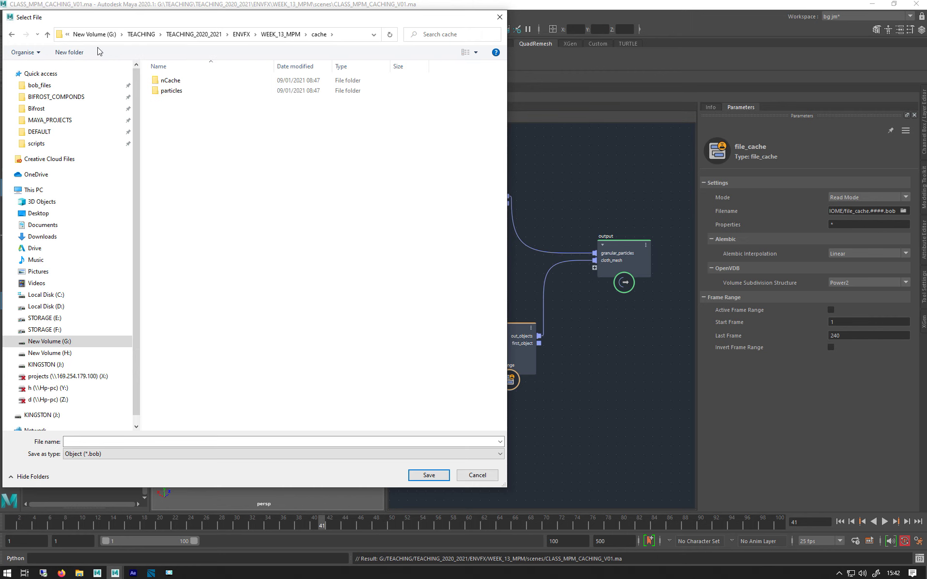
- Create a folder named BOB inside the cache folder and open it
click(69, 52)
text(BOB)
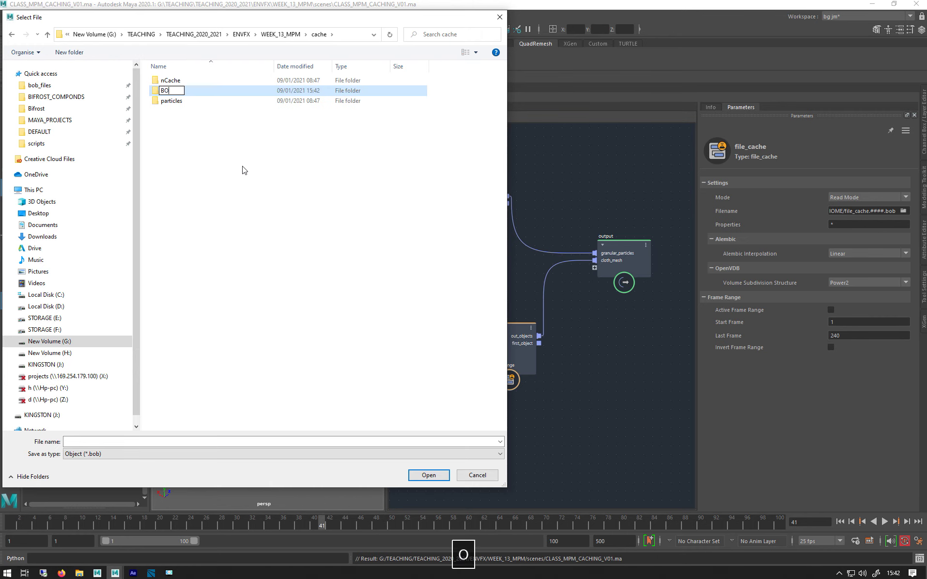
key(Return)
key(Return)
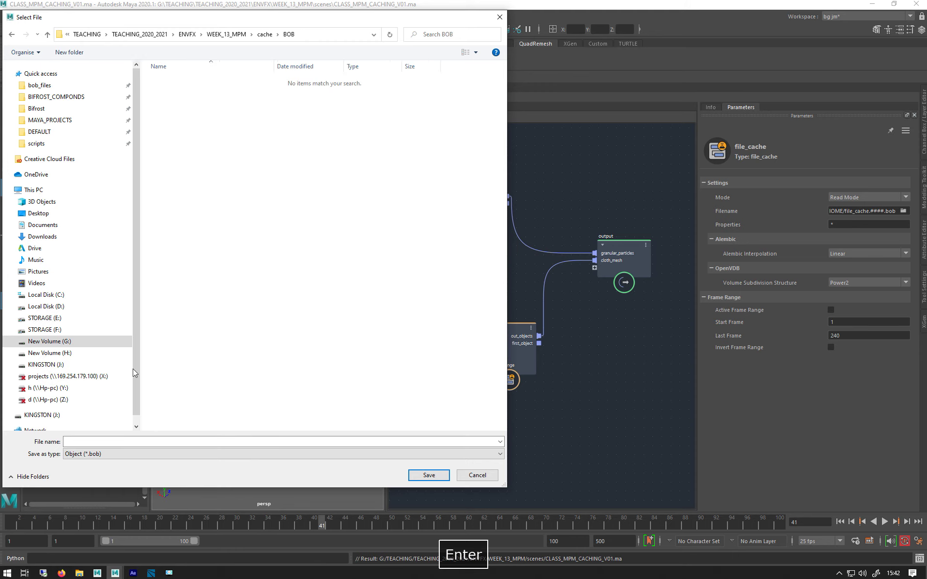
- Create a new folder inside BOB and name it CLASS_MPM_
click(69, 52)
drag(266, 20, 351, 110)
right_click(257, 174)
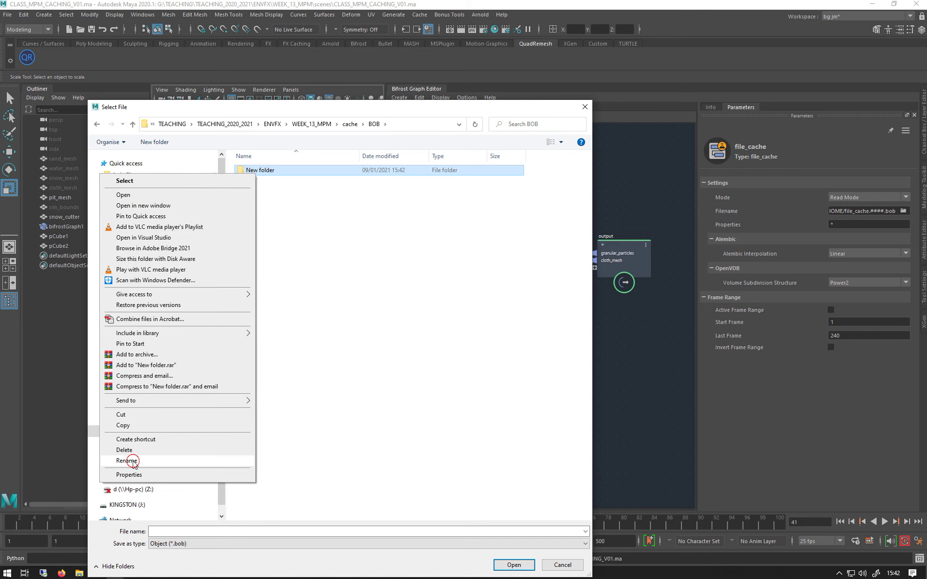
click(128, 460)
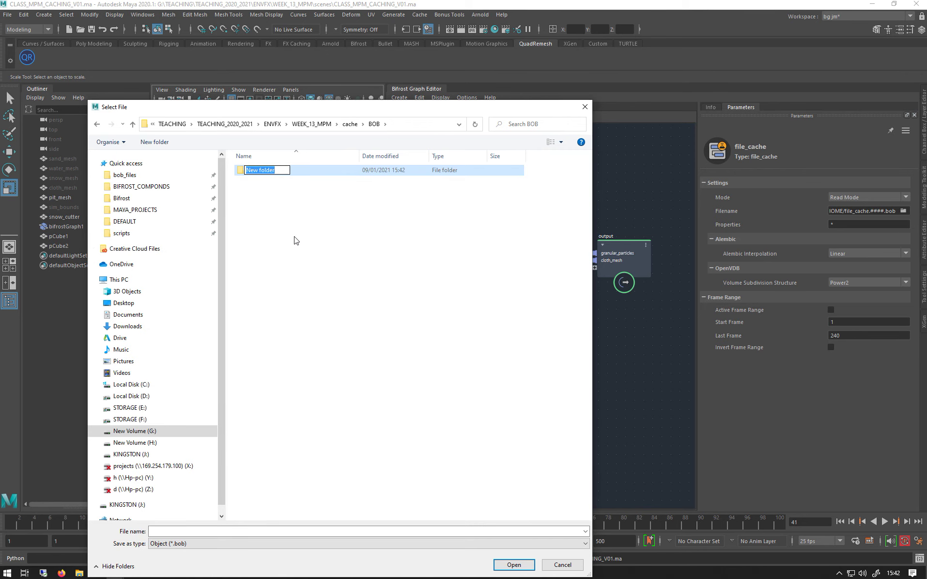
text(CLASS_)
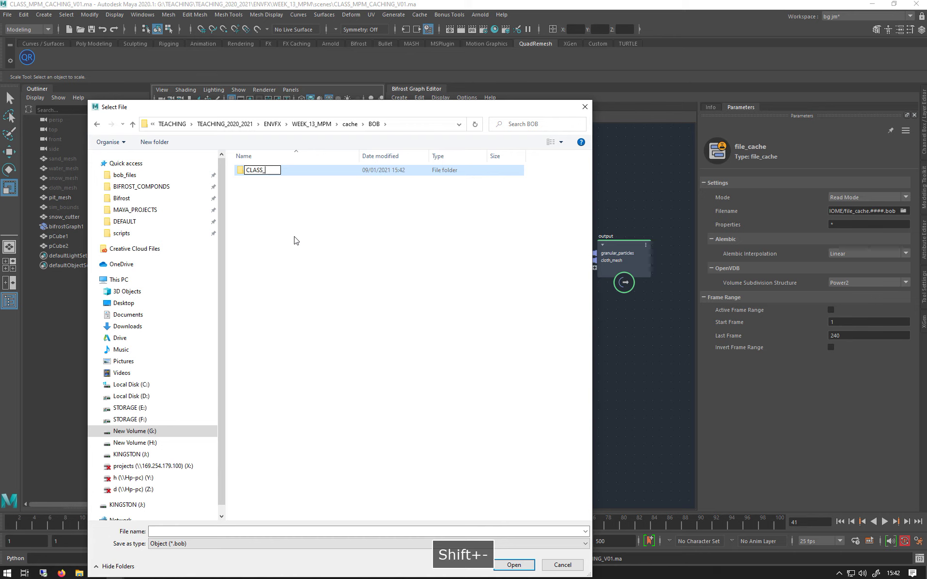
text(MPM_)
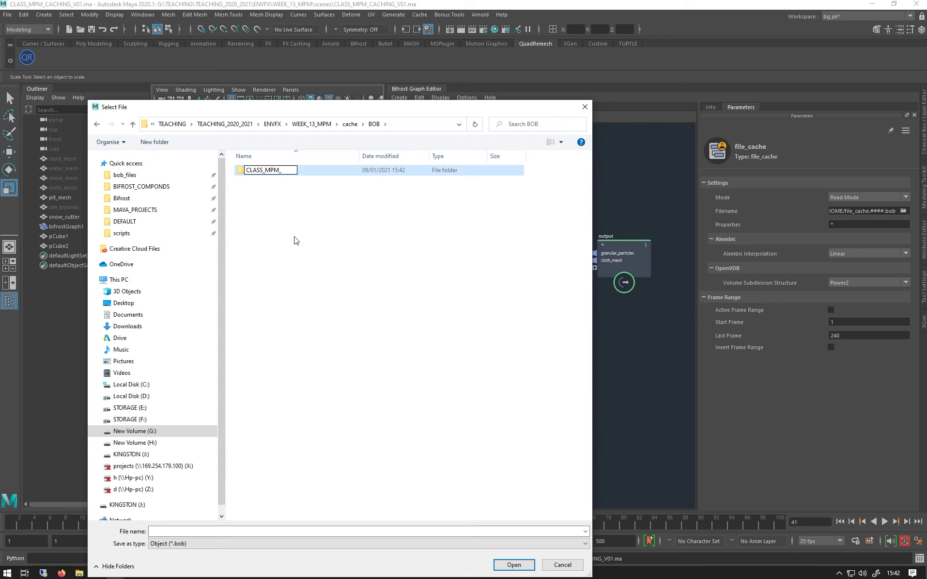
- Rename the CLASS_MPM_ folder to CLASS_MPM_PARTS, copy its name, and open the folder
drag(407, 100, 426, 194)
right_click(303, 248)
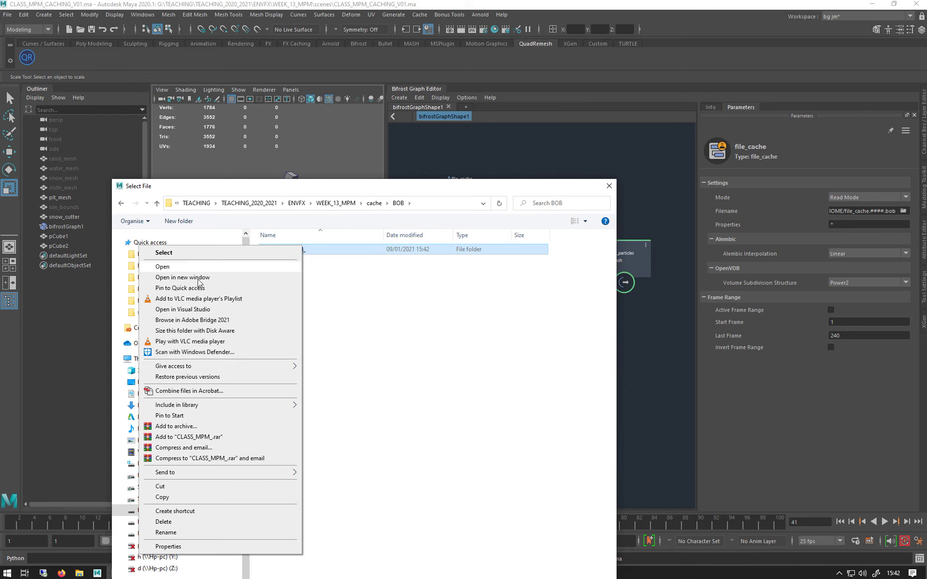
click(229, 533)
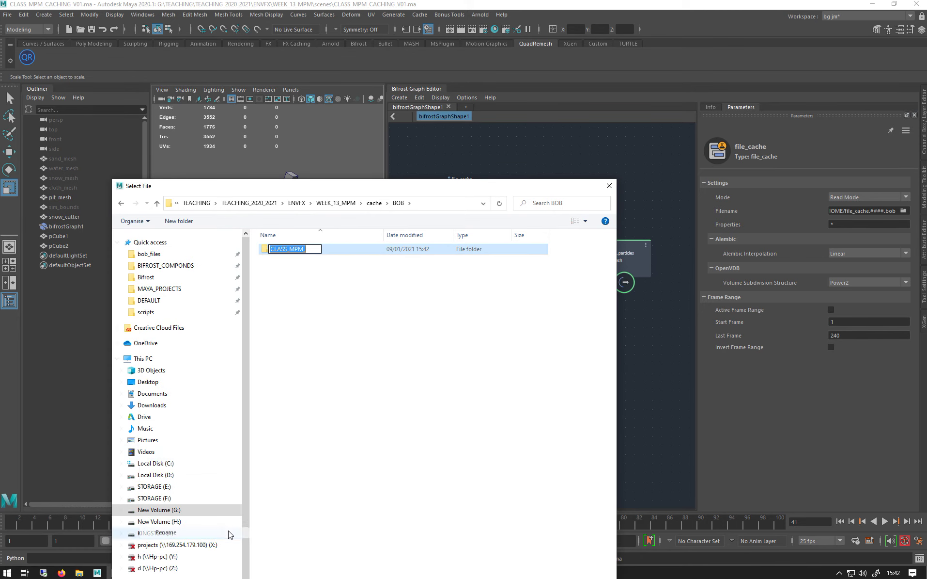
click(306, 250)
text(PARTS)
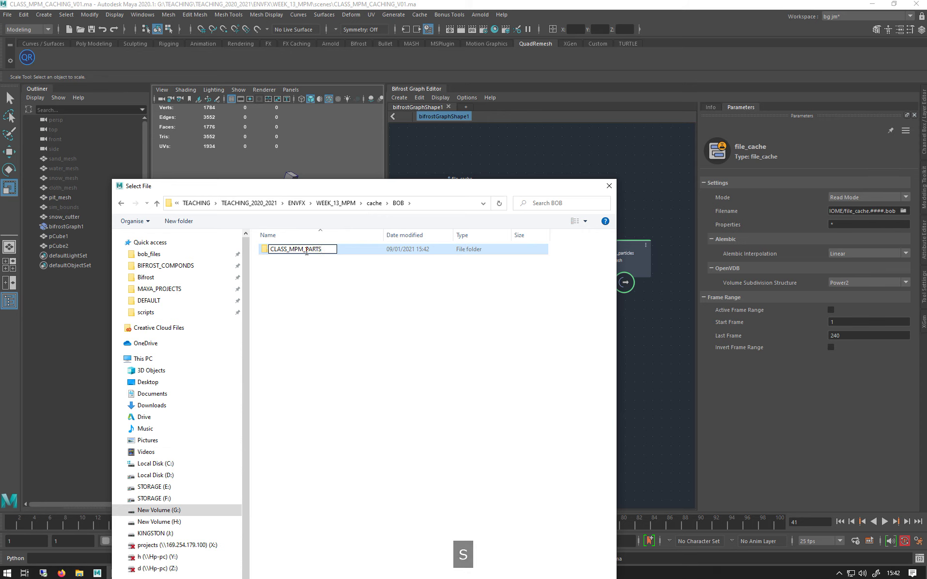
key(ctrl+a)
key(ctrl+c)
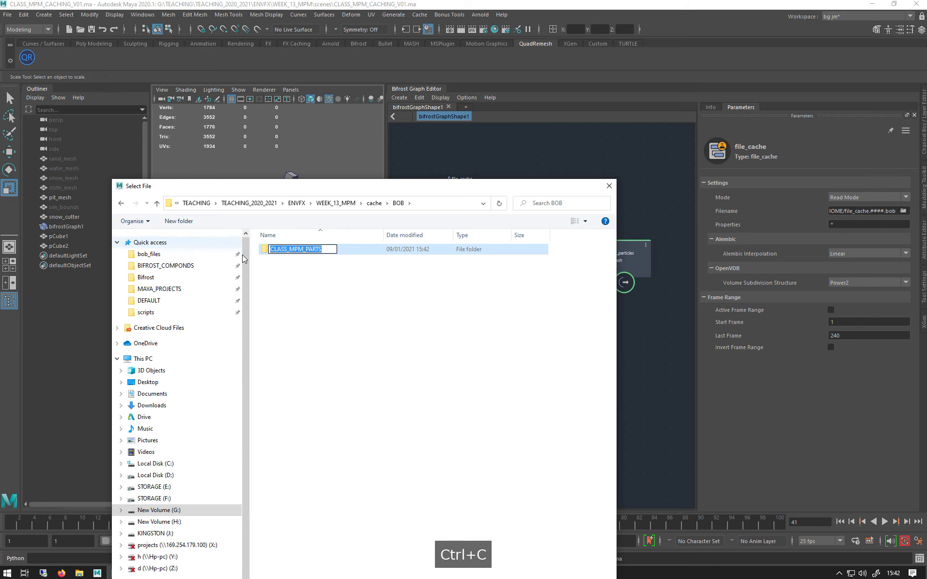
click(268, 248)
click(266, 251)
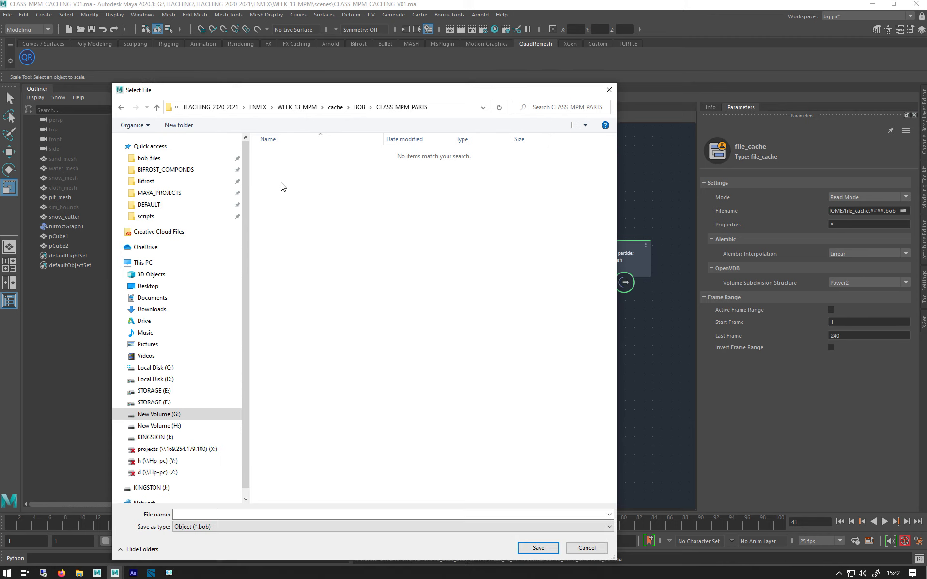
- Set file_cache's output file name to CLASS_MPM_PARTS.####.bob, reusing the copied folder name, and save it
click(249, 514)
key(ctrl+v)
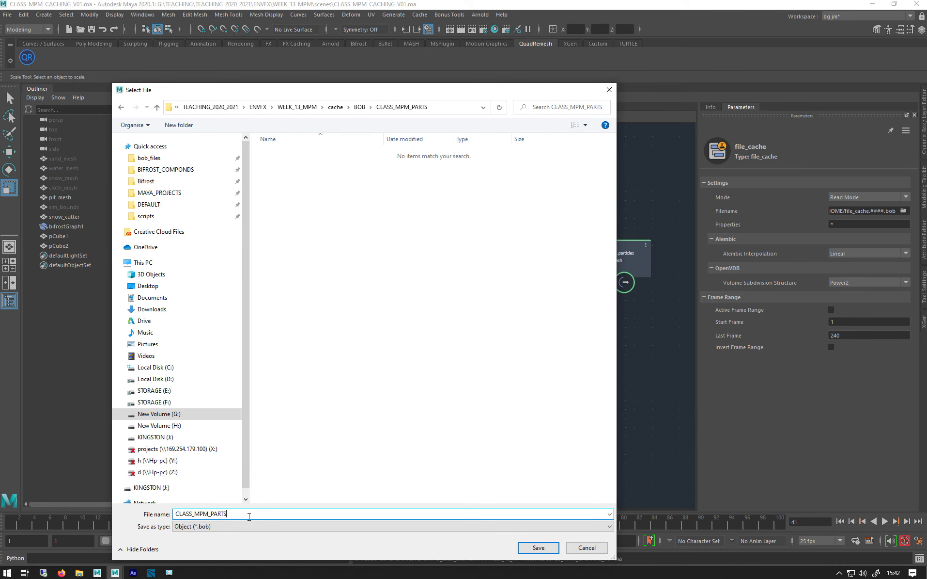
text(.)
text(.BOB)
key(BackSpace)
key(BackSpace)
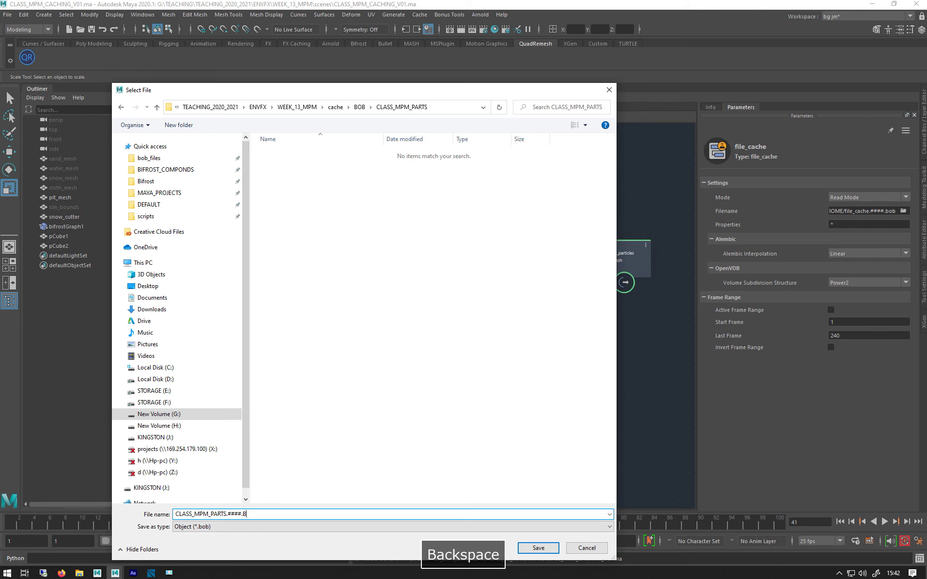
key(Caps_Lock)
text(bob)
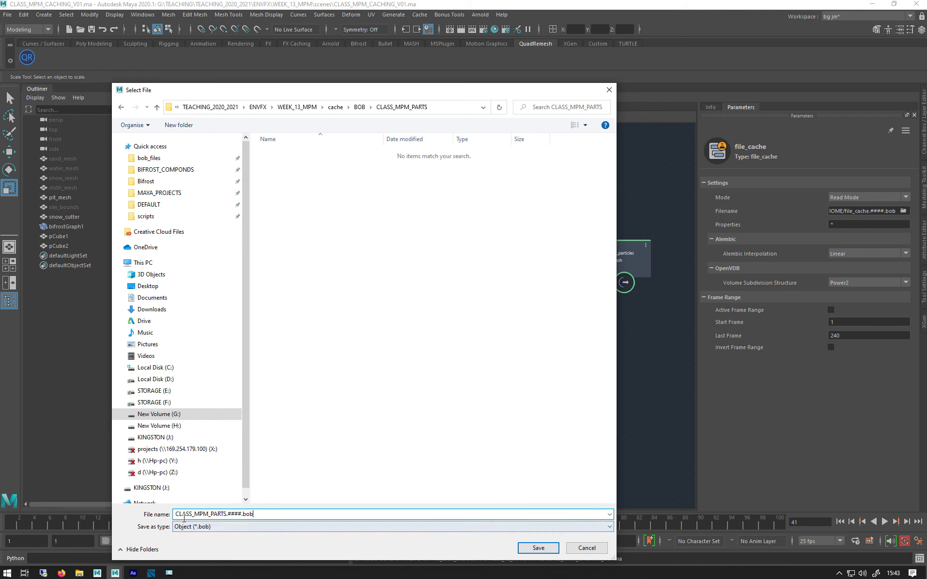
click(547, 544)
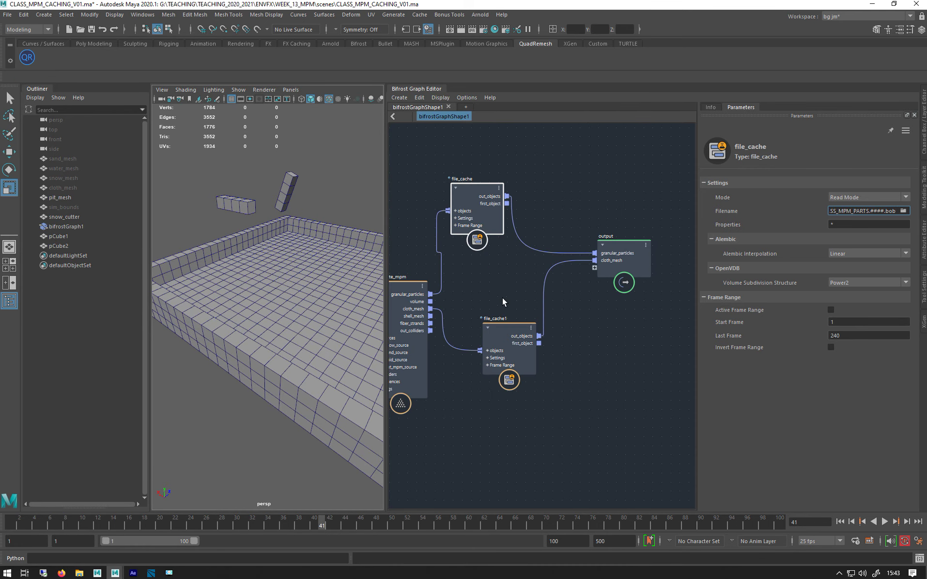
- Move file_cache1 slightly up in the graph and copy the full filename path of file_cache
middle_drag(557, 298, 567, 289)
click(508, 314)
click(477, 193)
drag(897, 211, 416, 203)
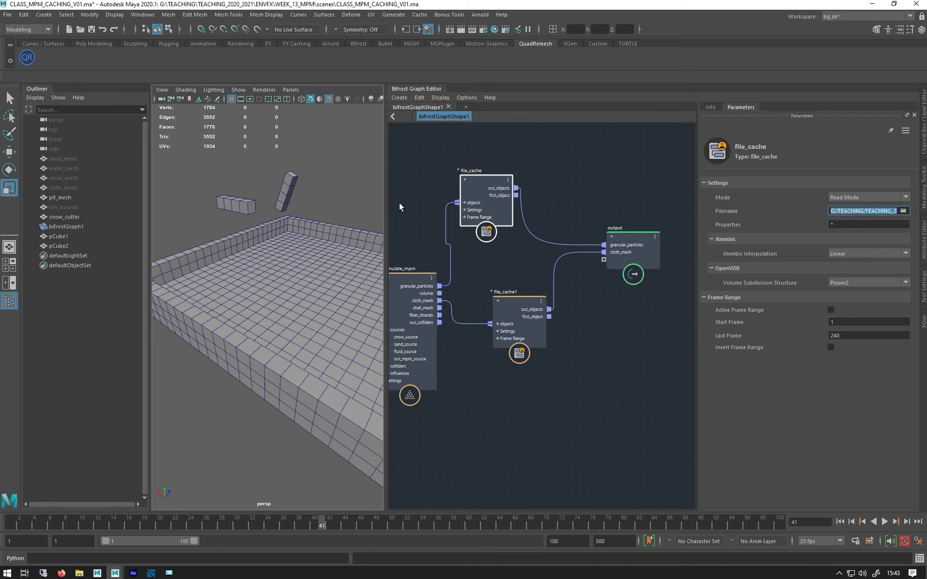
key(ctrl+c)
- Browse for file_cache1's filename and go to the cache/BOB folder using the copied path without its CLASS_MPM_PARTS portion
click(523, 314)
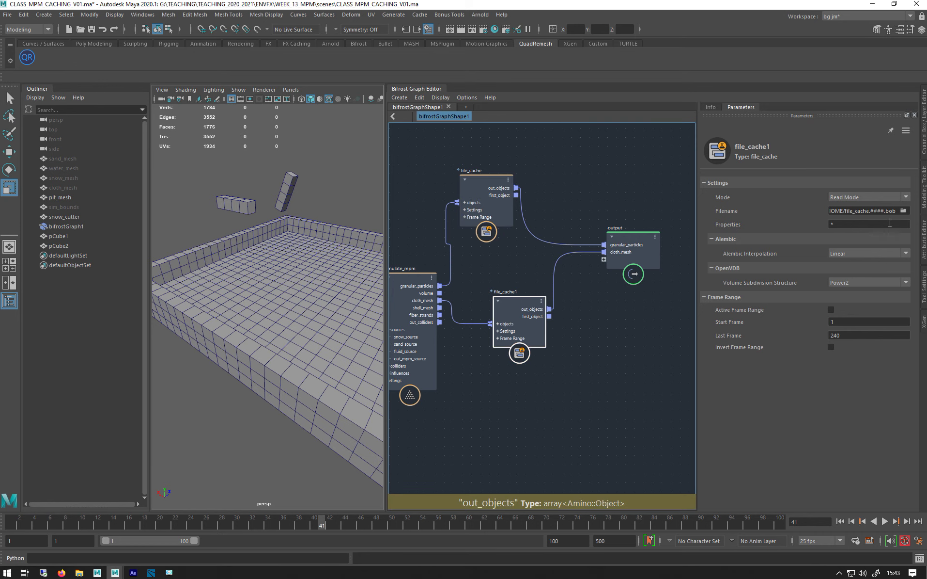
click(904, 211)
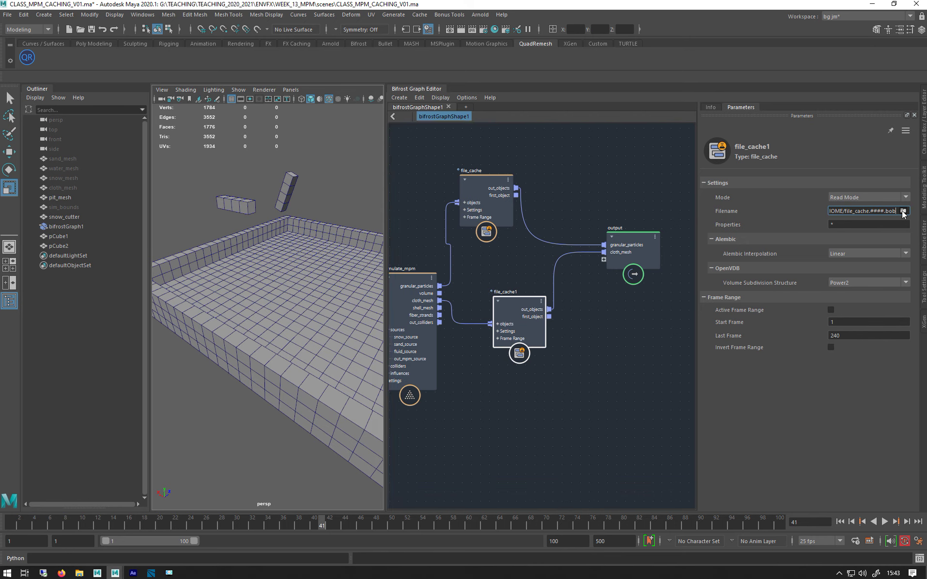
click(399, 108)
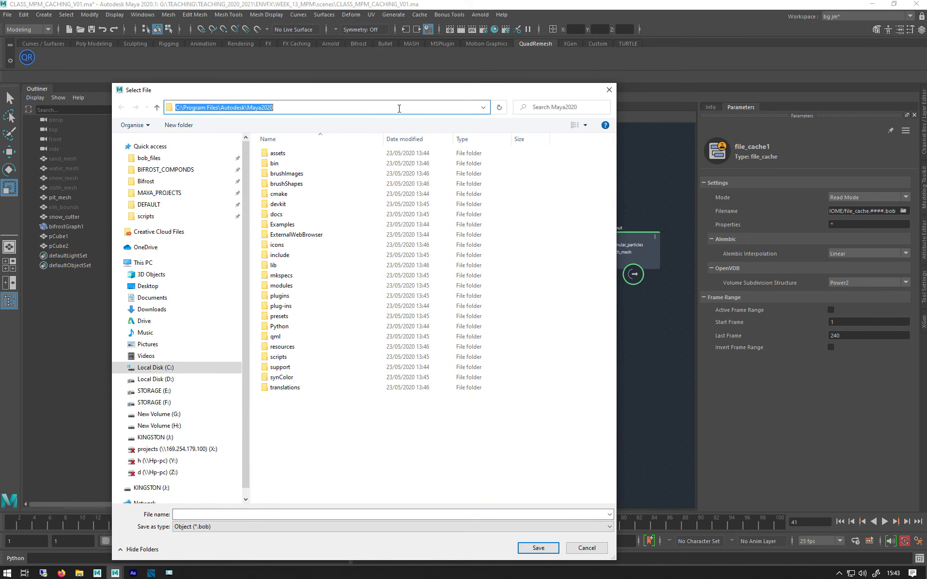
key(ctrl+v)
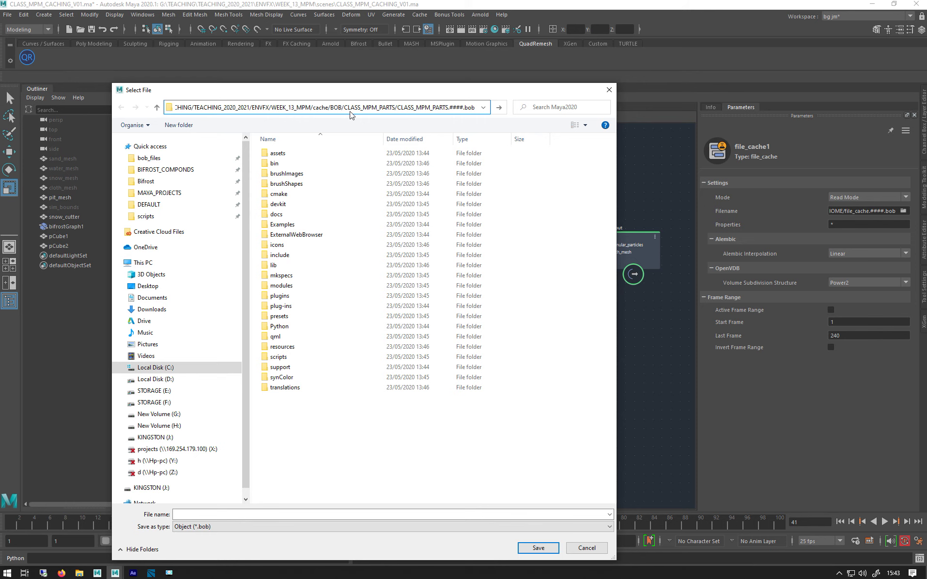
drag(345, 108, 487, 114)
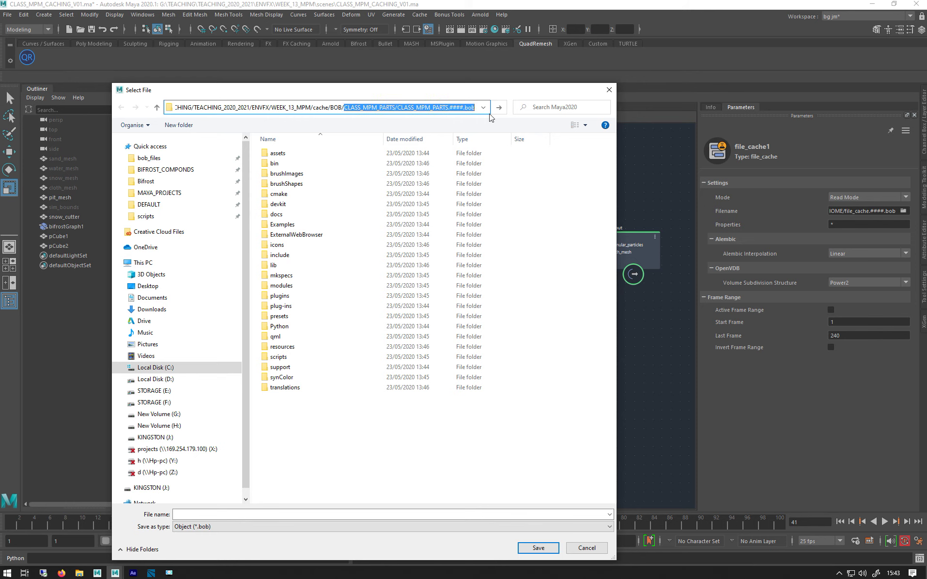
key(BackSpace)
key(Return)
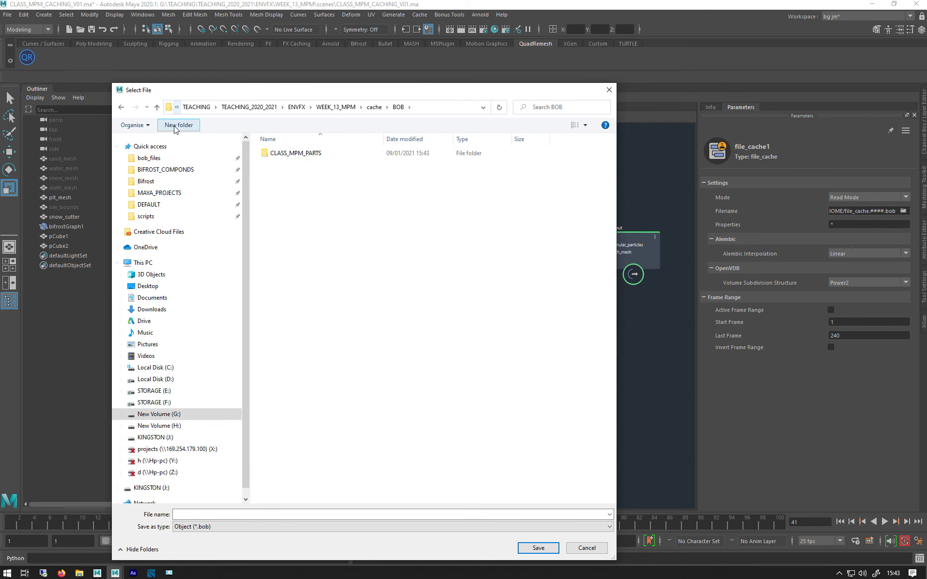
- Create a folder named class_mpm_cloth inside BOB, copy its name, and open it
click(177, 125)
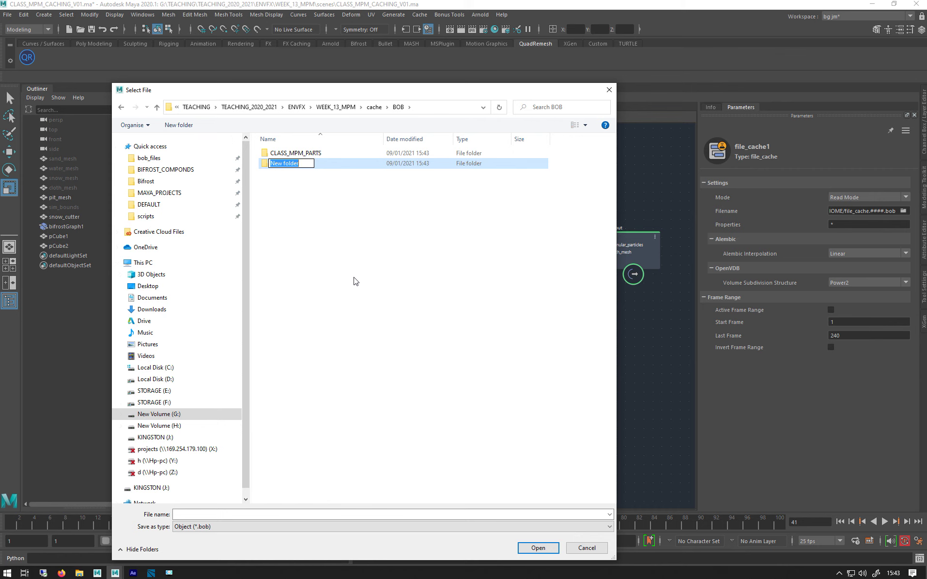
text(class_mpm_cloth)
key(ctrl+c)
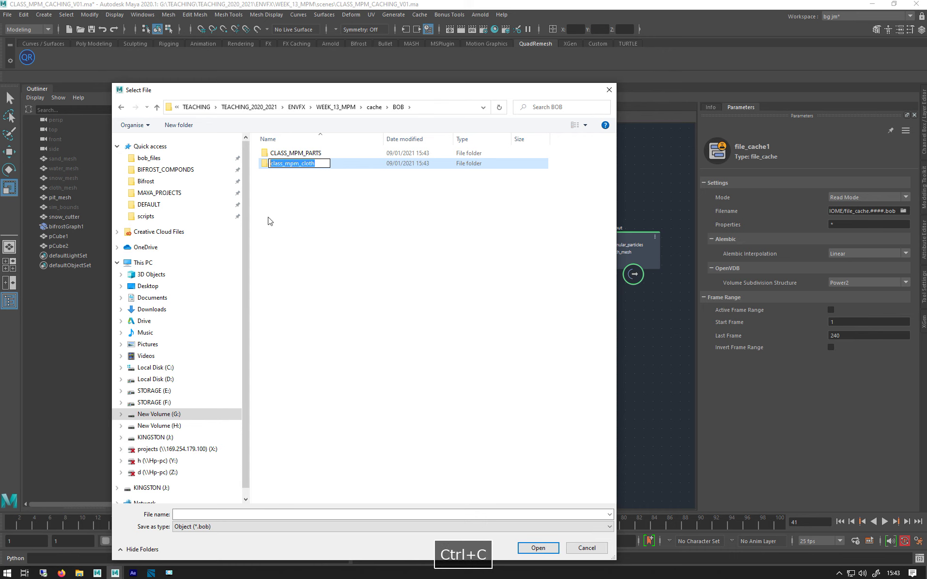
key(Return)
key(Return)
- Set file_cache1's output file name to class_mpm_cloth.####.bob, reusing the copied folder name, and save it
click(191, 514)
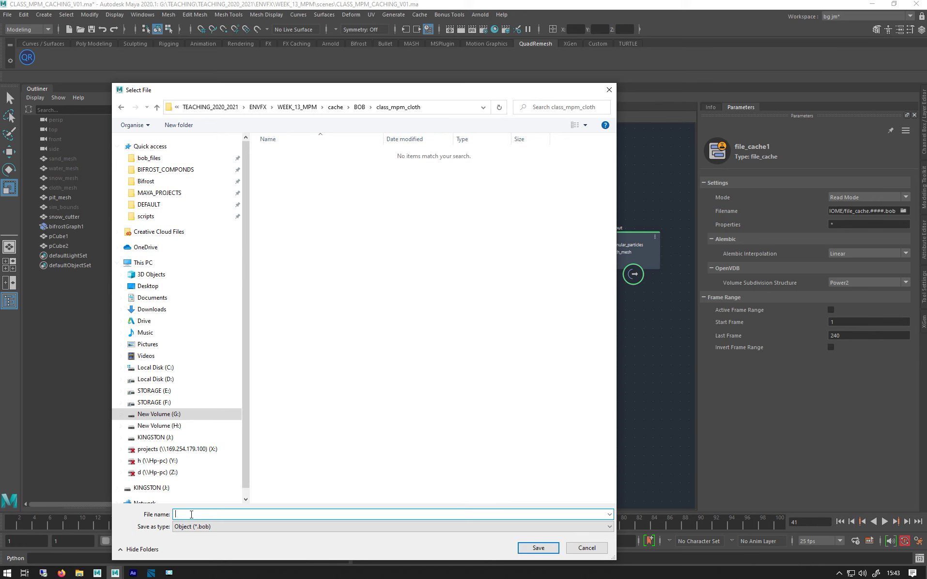
key(ctrl+v)
text(_)
key(BackSpace)
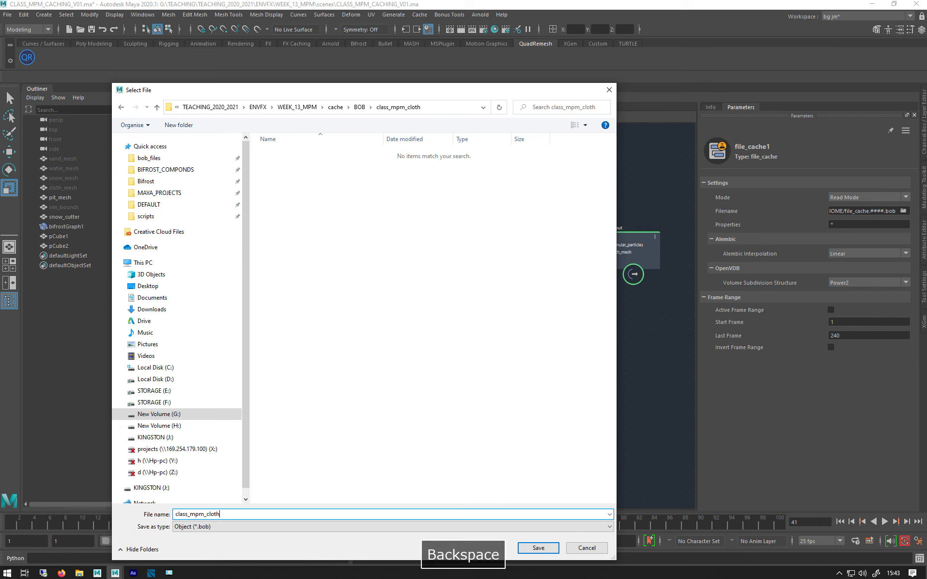
text(.)
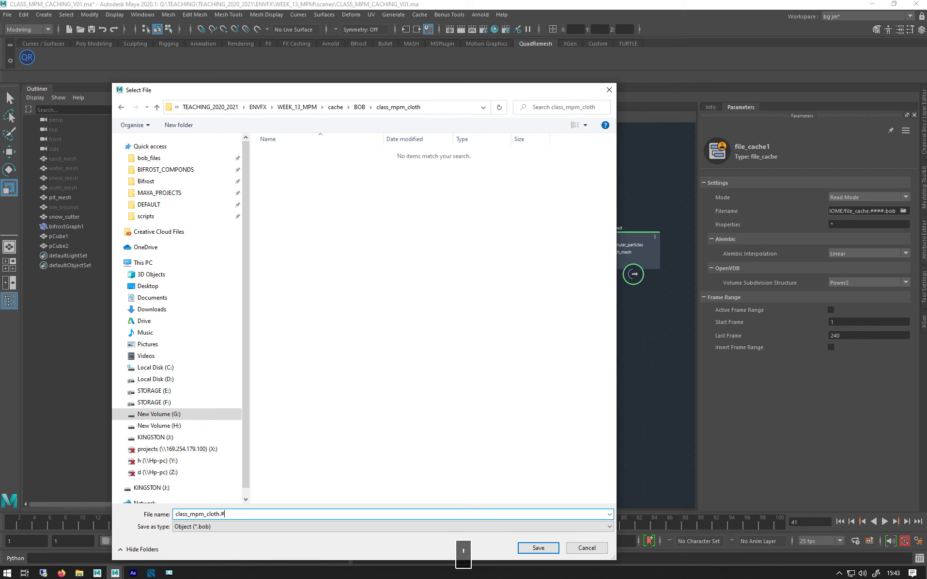
text(####.bob)
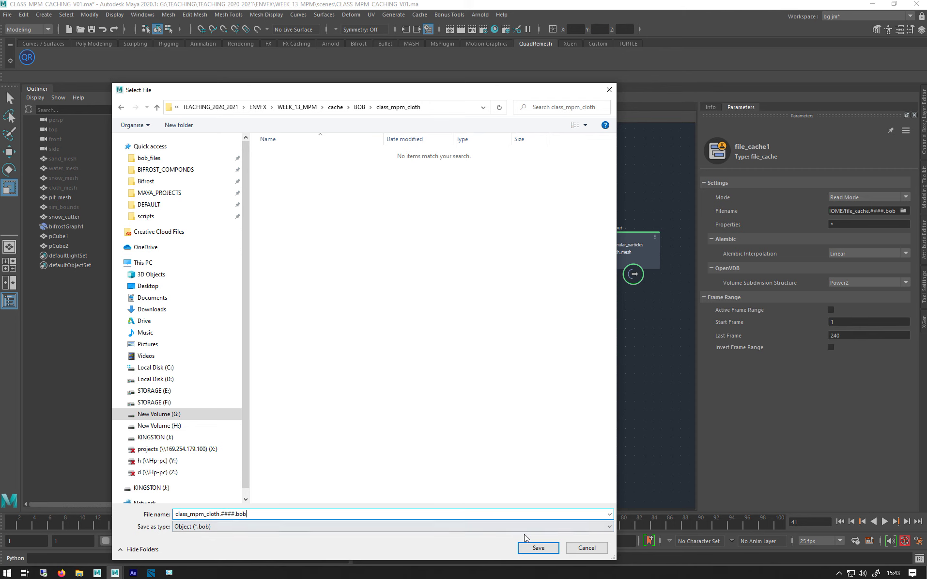
click(537, 547)
click(844, 196)
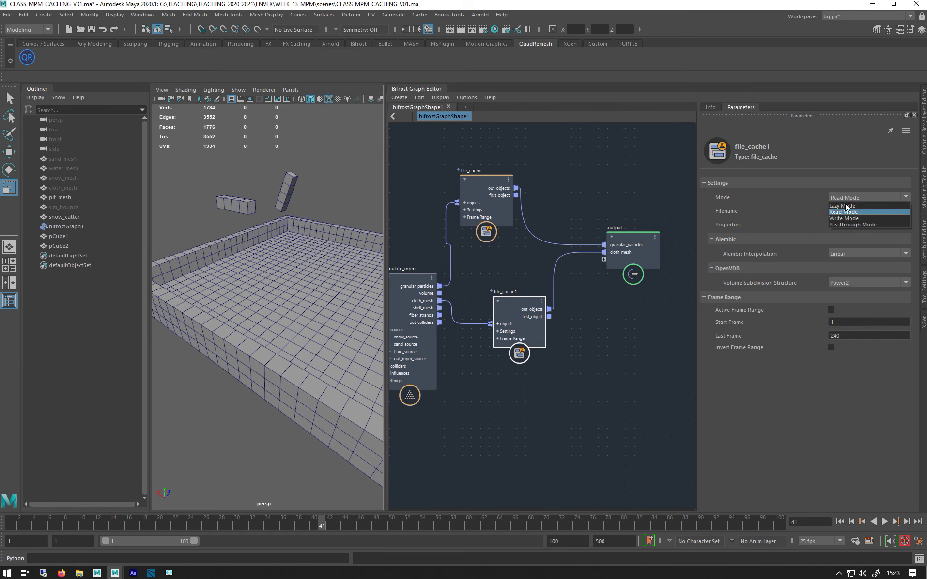
click(851, 219)
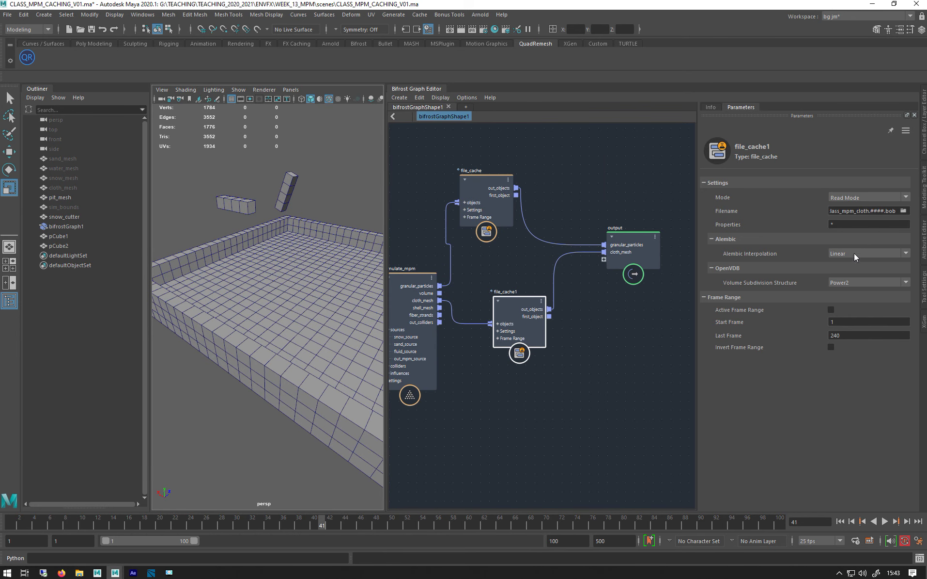
- Set both file_cache1 and file_cache to Write Mode
click(497, 301)
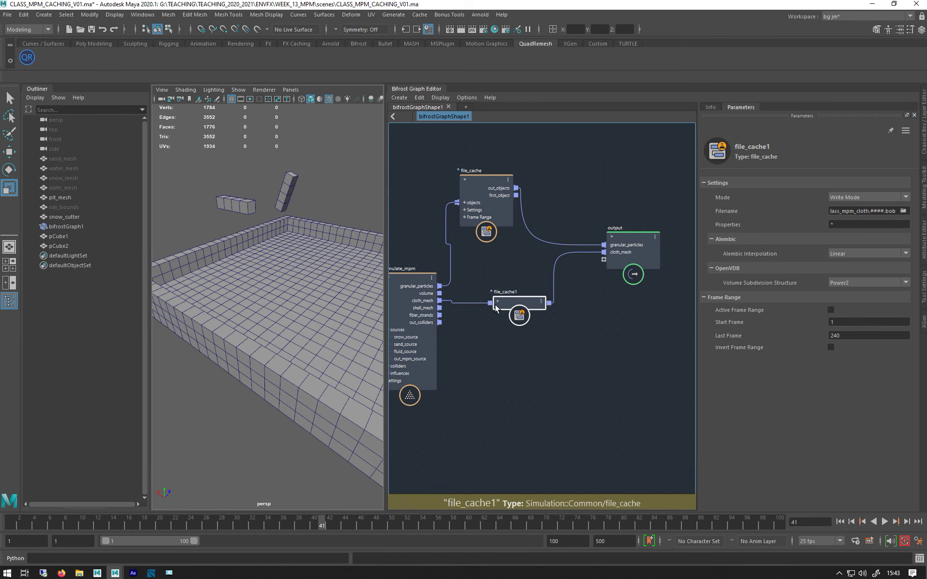
click(497, 301)
click(484, 191)
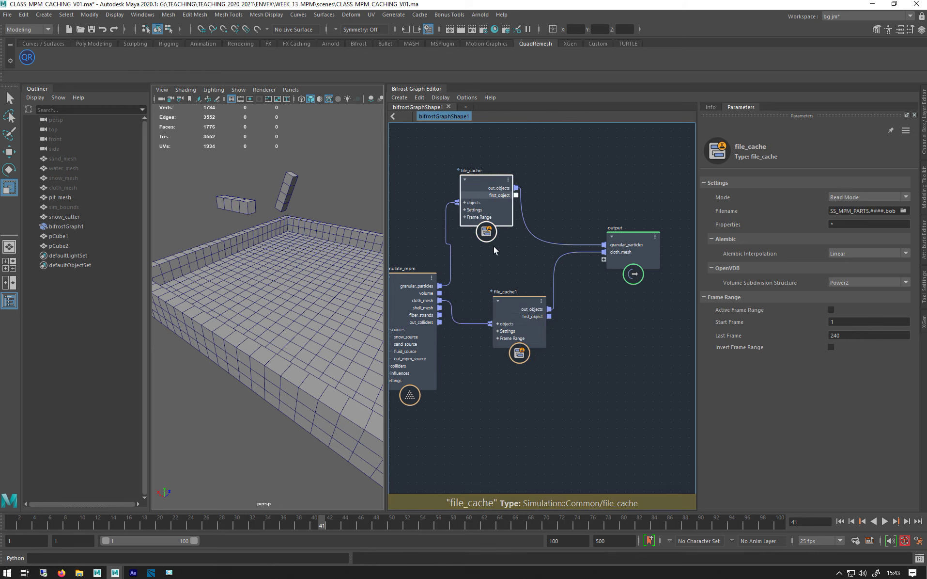
click(512, 305)
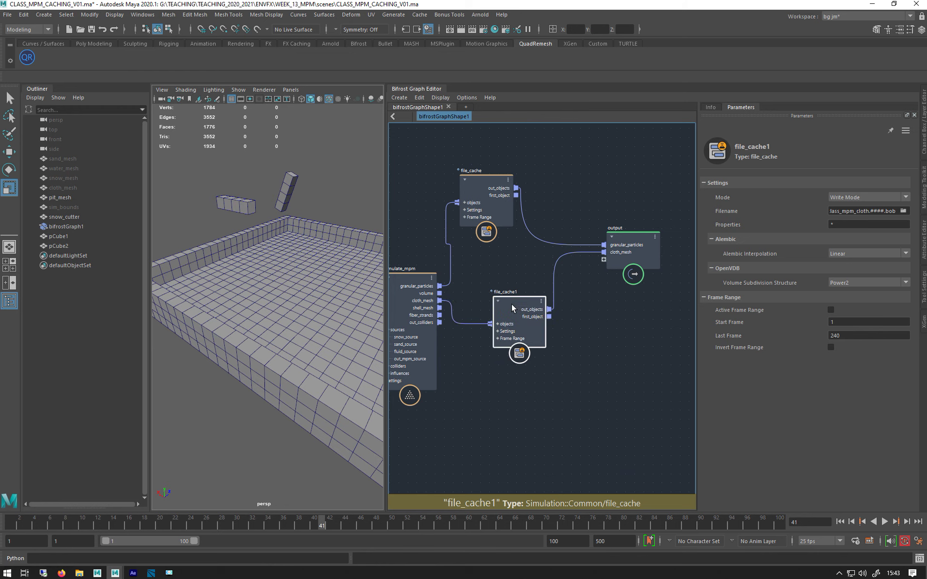
click(489, 179)
click(845, 198)
click(845, 221)
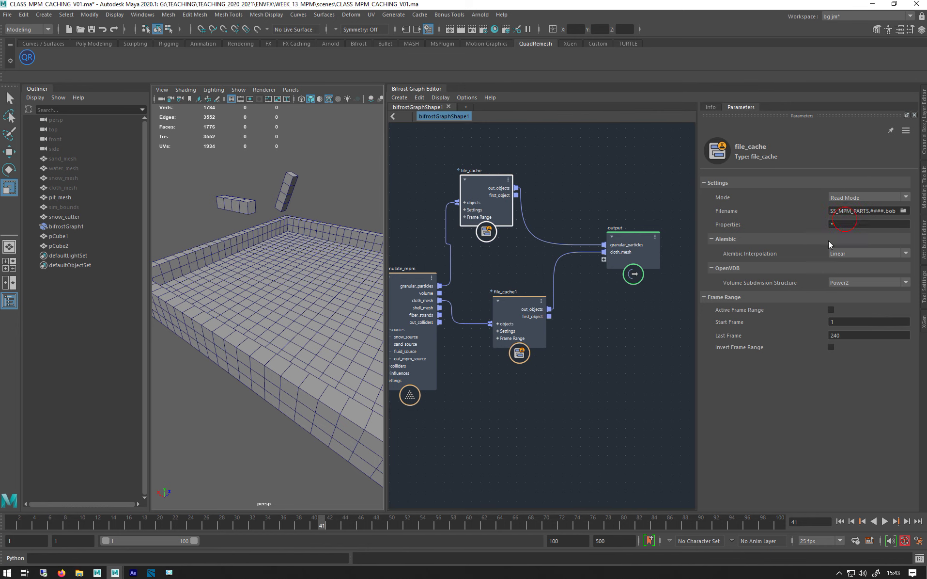
- Play the simulation from the start through frame 100 to write the particle and cloth caches to disk
click(564, 540)
alt+drag(195, 350, 228, 349)
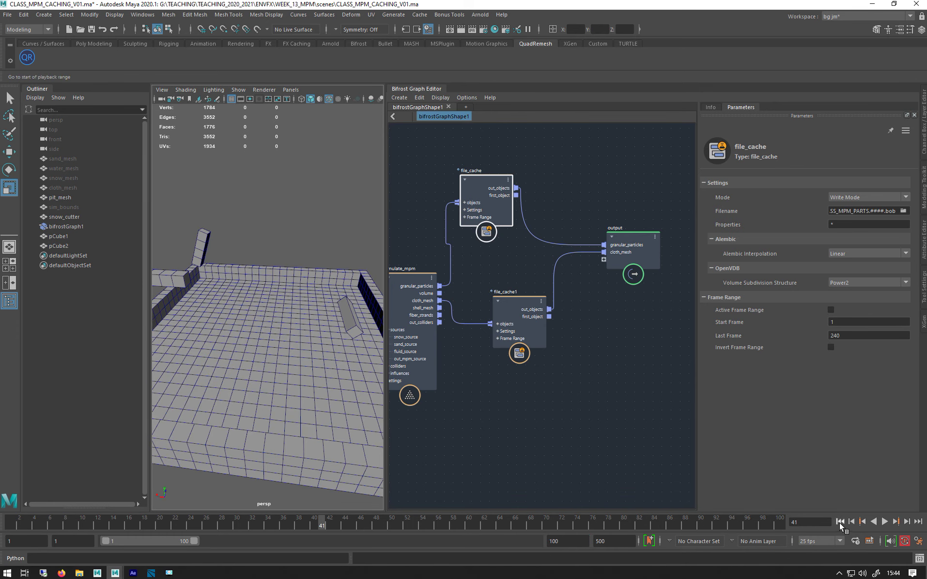
click(885, 521)
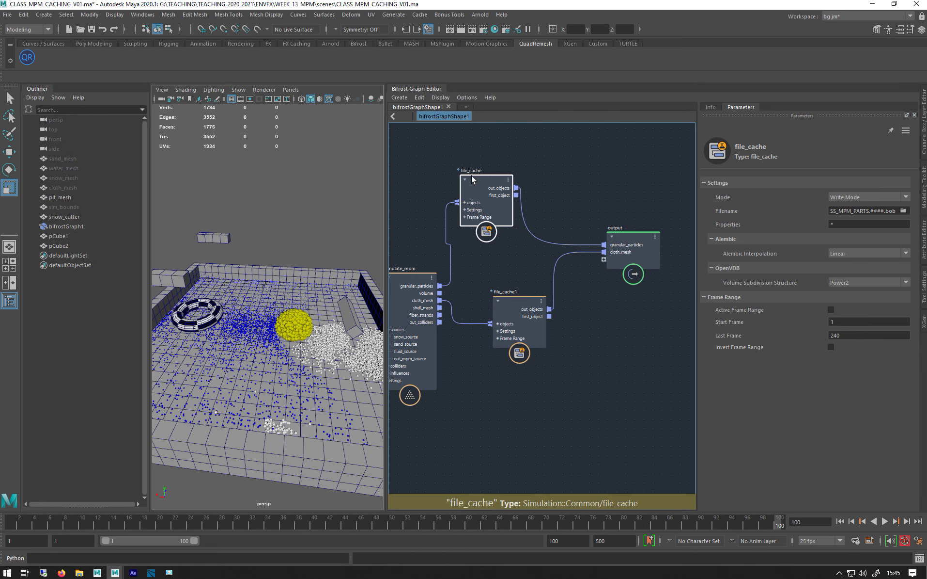
- Set file_cache and file_cache1 back to Read Mode
click(860, 212)
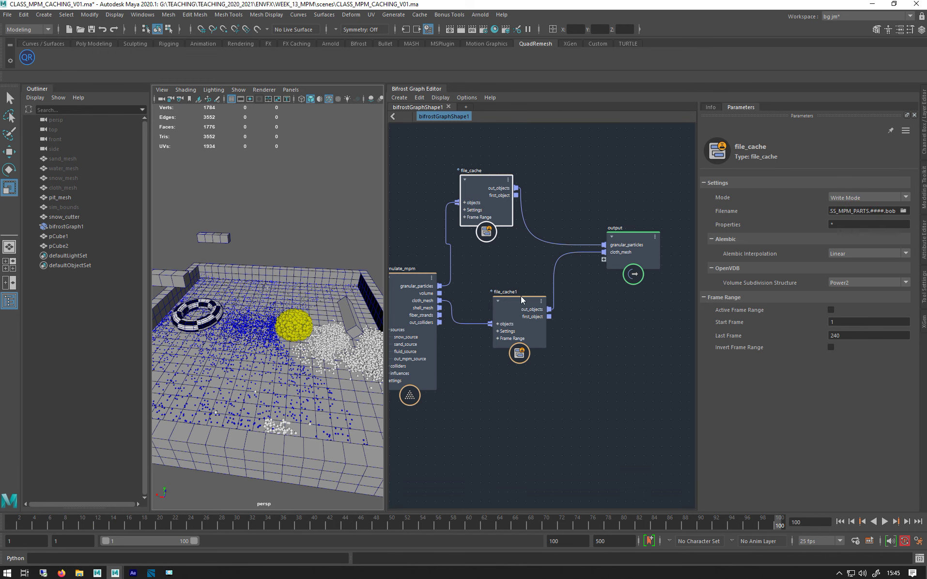
click(527, 299)
click(863, 199)
click(860, 214)
- Collapse the Outliner, then scrub and play back the cached simulation through the timeline to check it
click(155, 186)
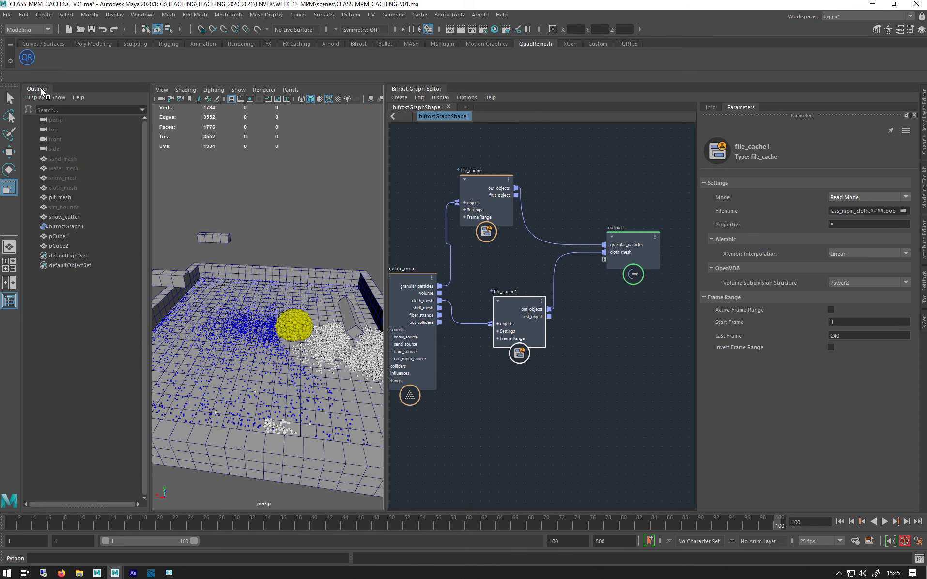
alt+drag(185, 272, 106, 349)
drag(52, 522, 571, 539)
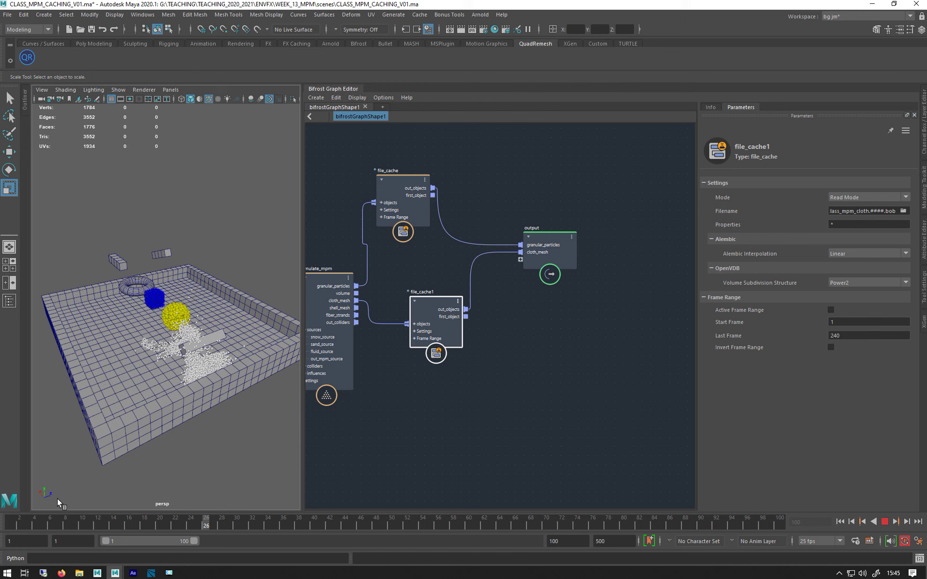
drag(698, 554, 2, 485)
mouse_move(132, 328)
alt+mouse_down()
mouse_move(117, 349)
mouse_move(104, 341)
mouse_move(135, 355)
mouse_move(82, 327)
alt+mouse_up()
alt+right_drag(82, 326, 102, 443)
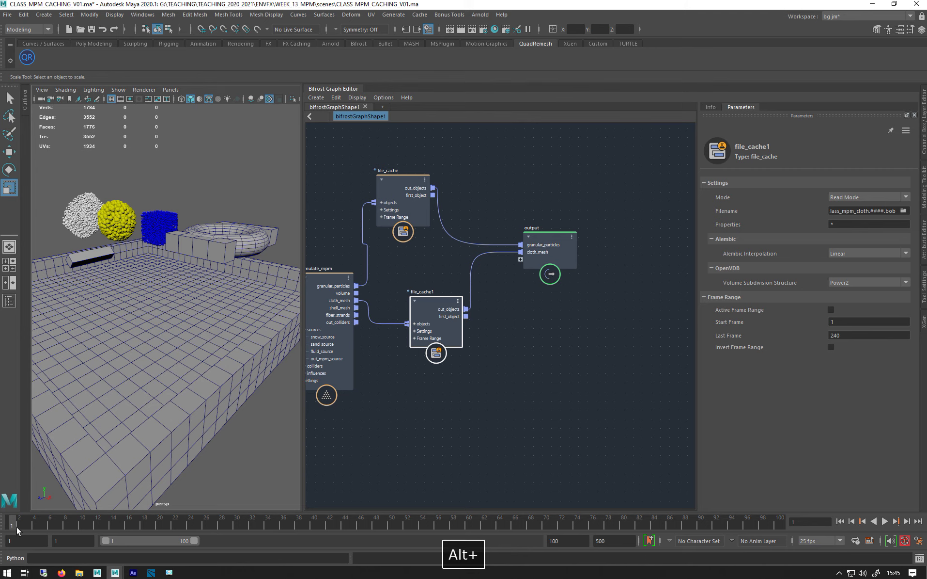
key(alt+v)
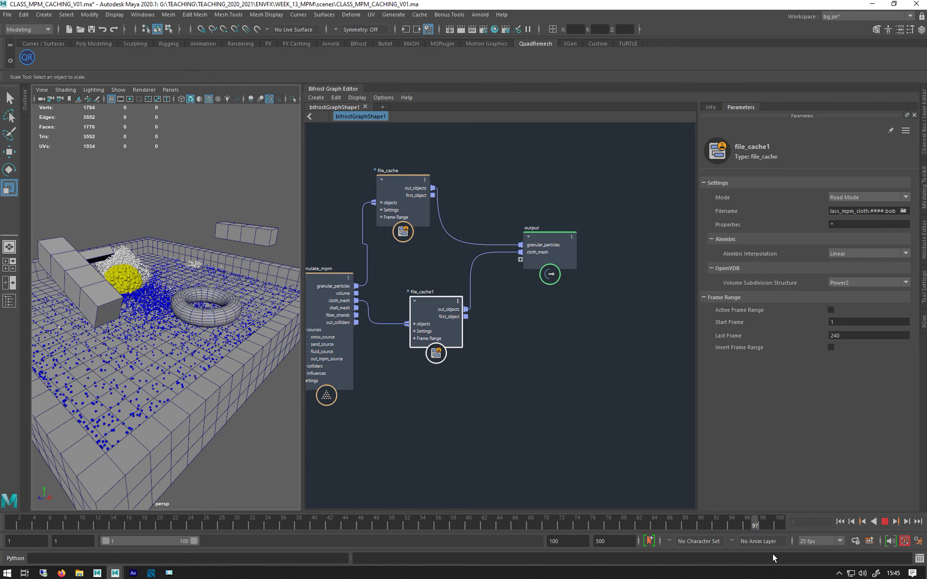
key(Escape)
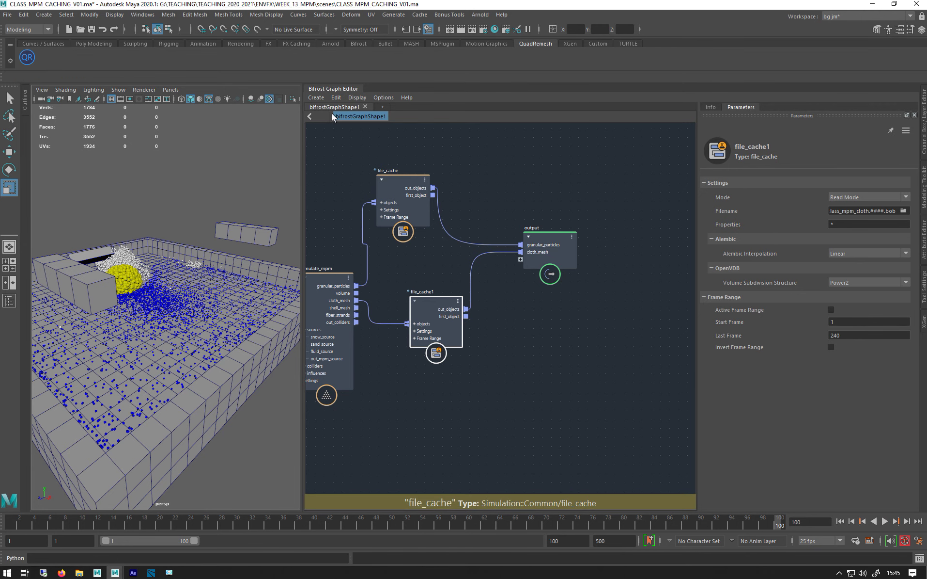
- Turn off Resumable after Esc. Termination for the Bifrost graph and check that the option is cleared
click(337, 99)
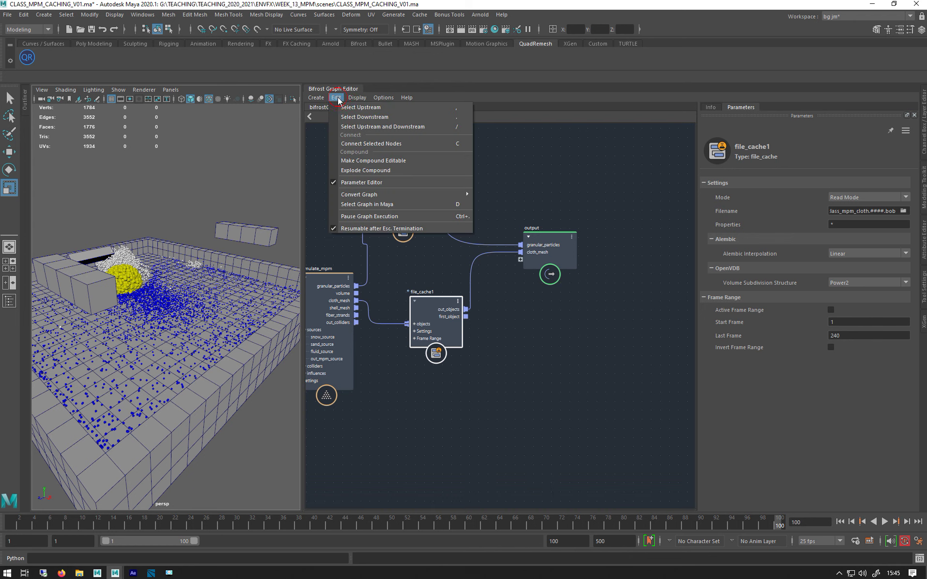
click(367, 228)
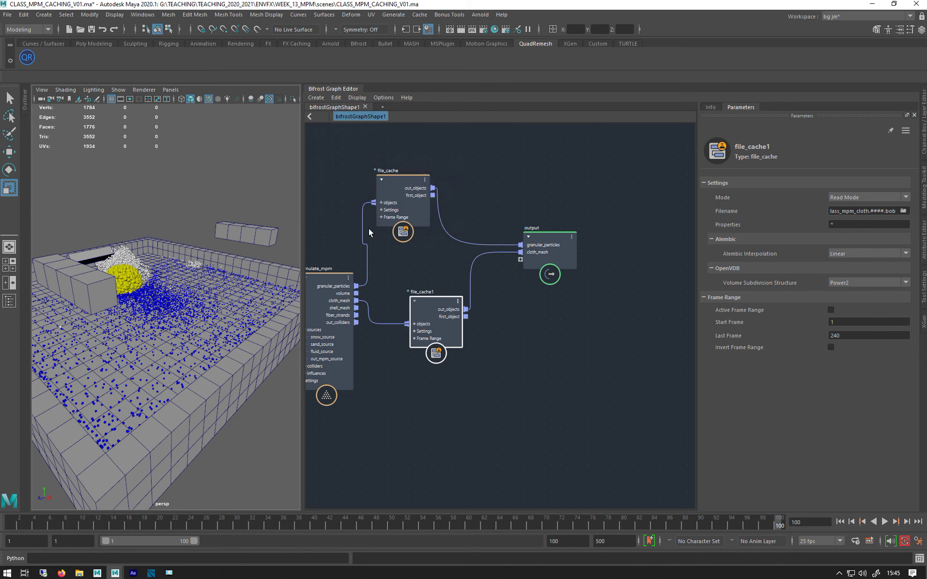
click(357, 97)
click(336, 97)
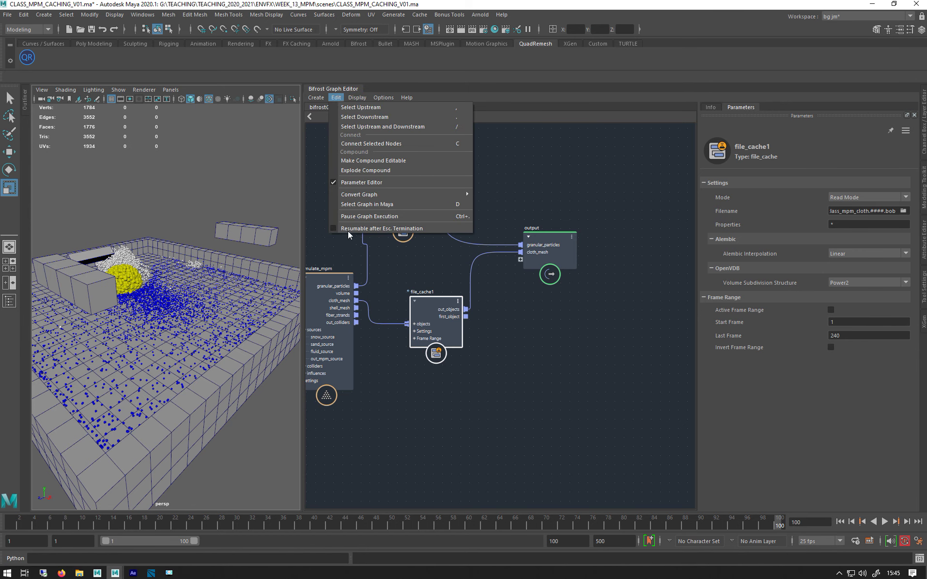
click(578, 202)
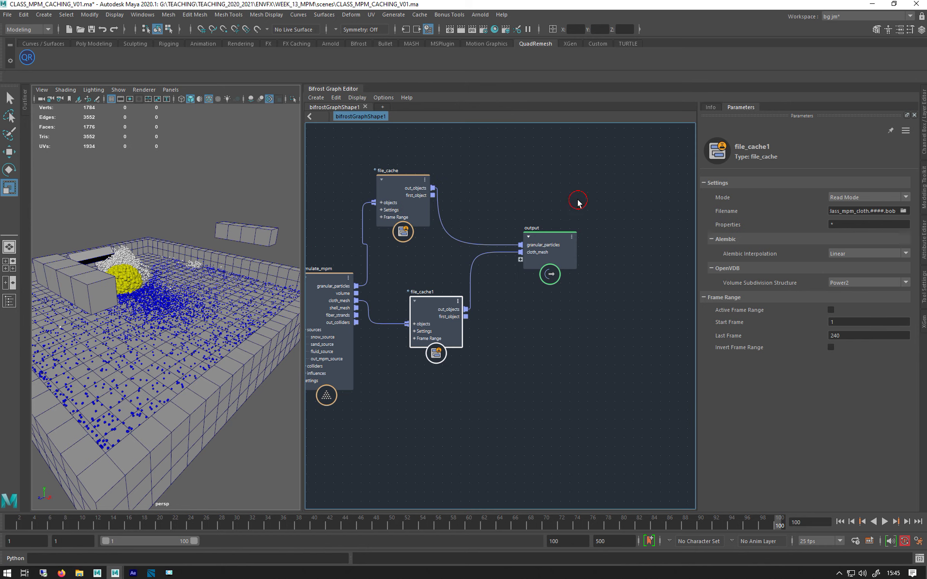
- Set the playback range's end frame to 99
double_click(564, 536)
text(99)
key(Return)
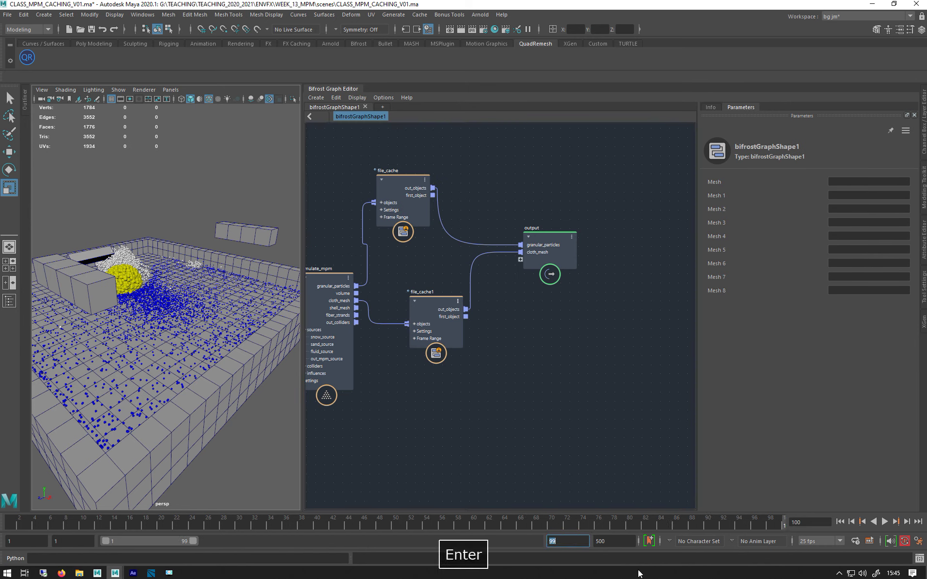